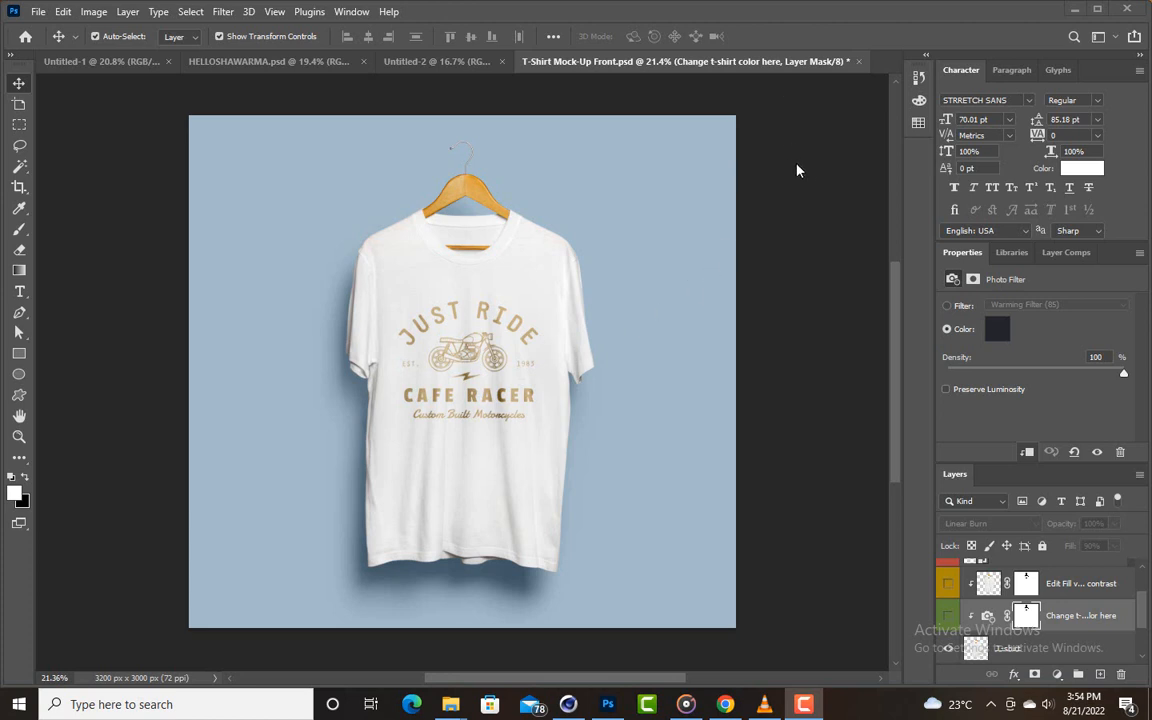
- Look through the T-shirt mockup's layer stack from Shadows overlay down to Background
{"action": "scroll", "coordinate": [805, 198], "scroll_direction": "up", "scroll_amount": 1}
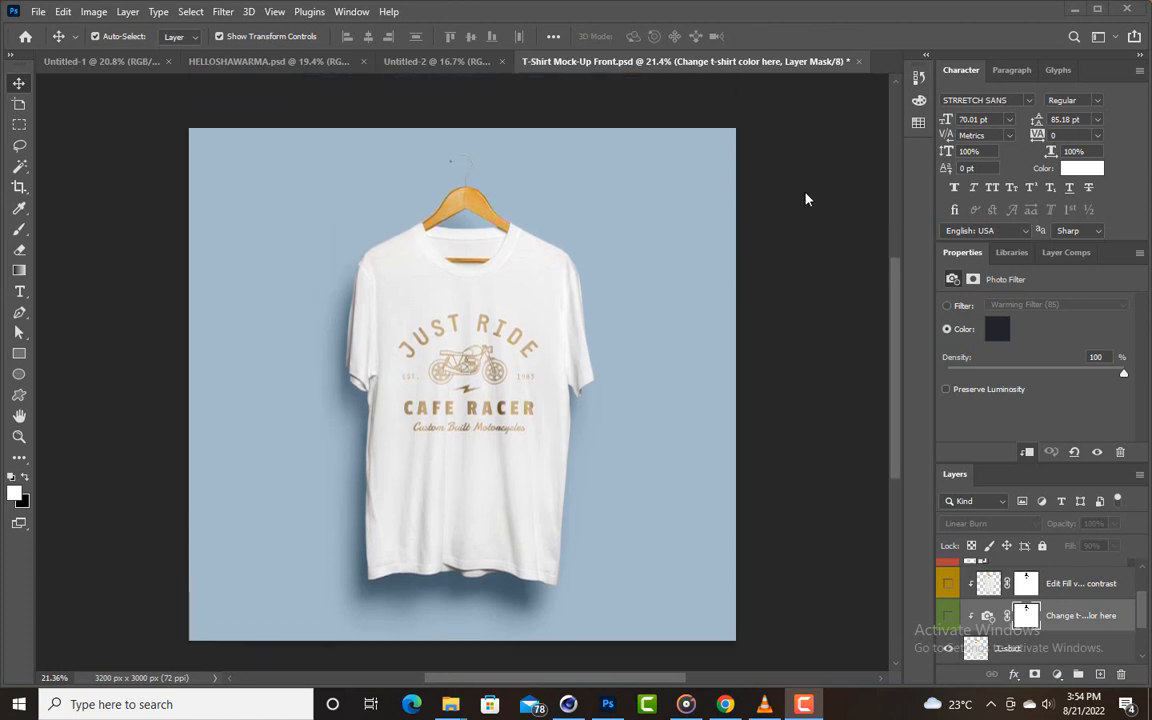
{"action": "scroll", "coordinate": [805, 198], "scroll_direction": "down", "scroll_amount": 1}
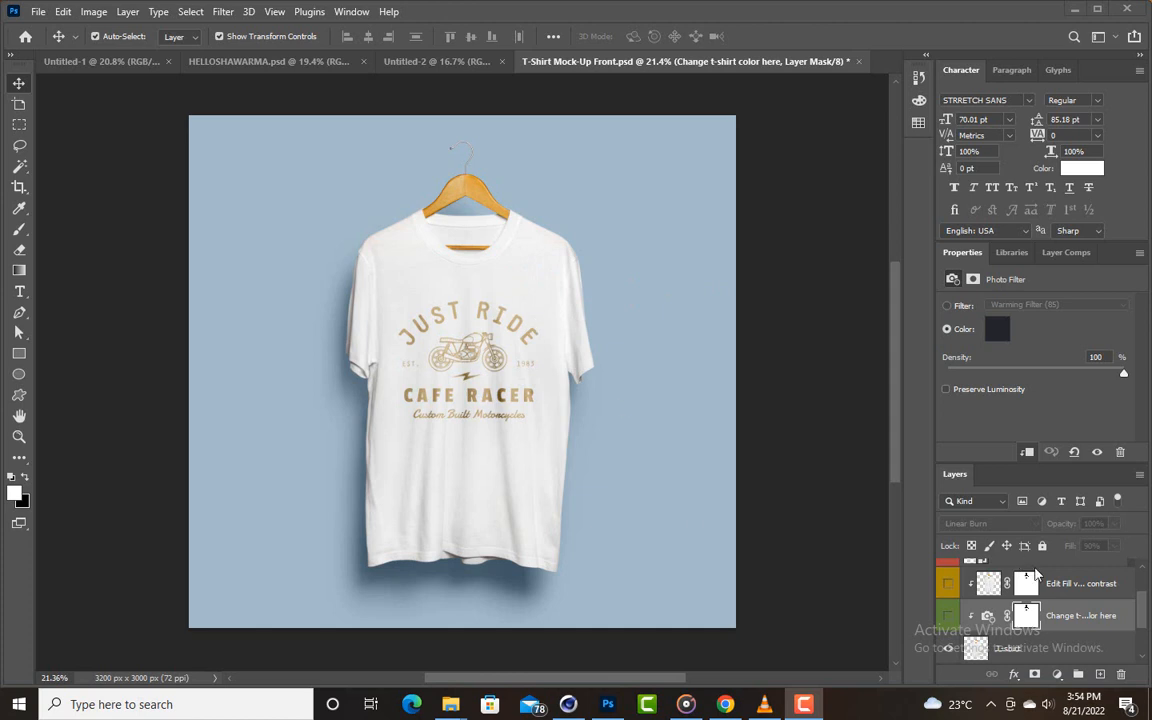
{"action": "double_click", "coordinate": [964, 254]}
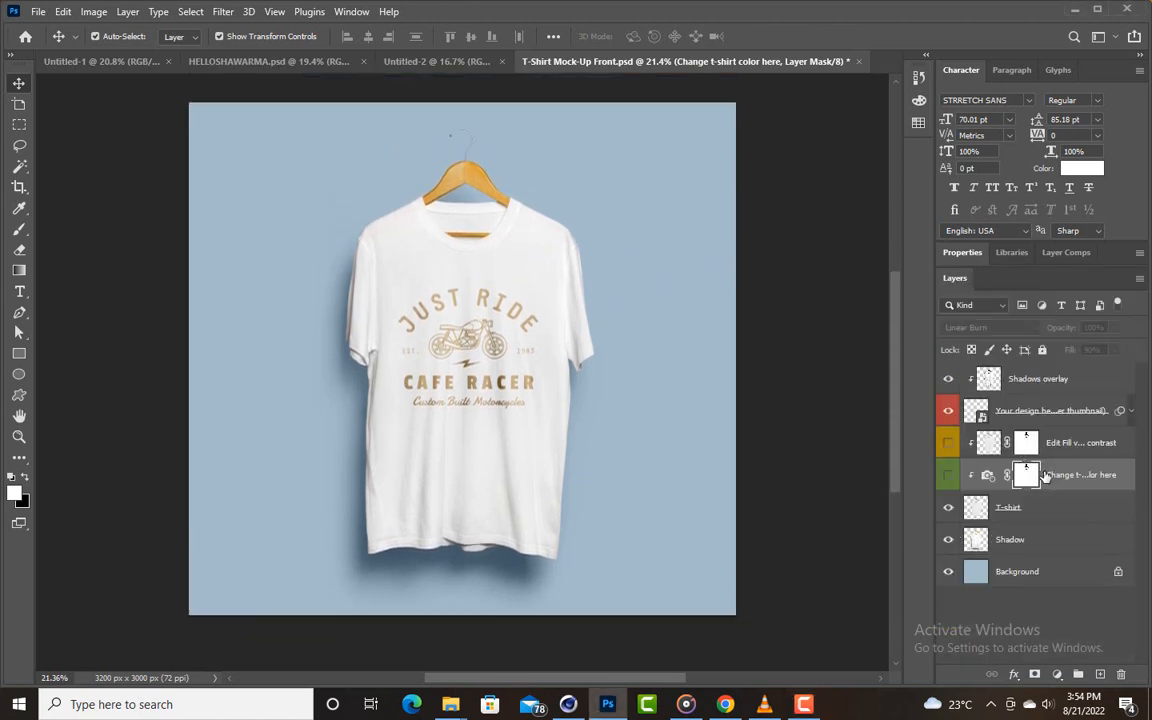
{"action": "scroll", "coordinate": [1057, 447], "scroll_direction": "up", "scroll_amount": 1}
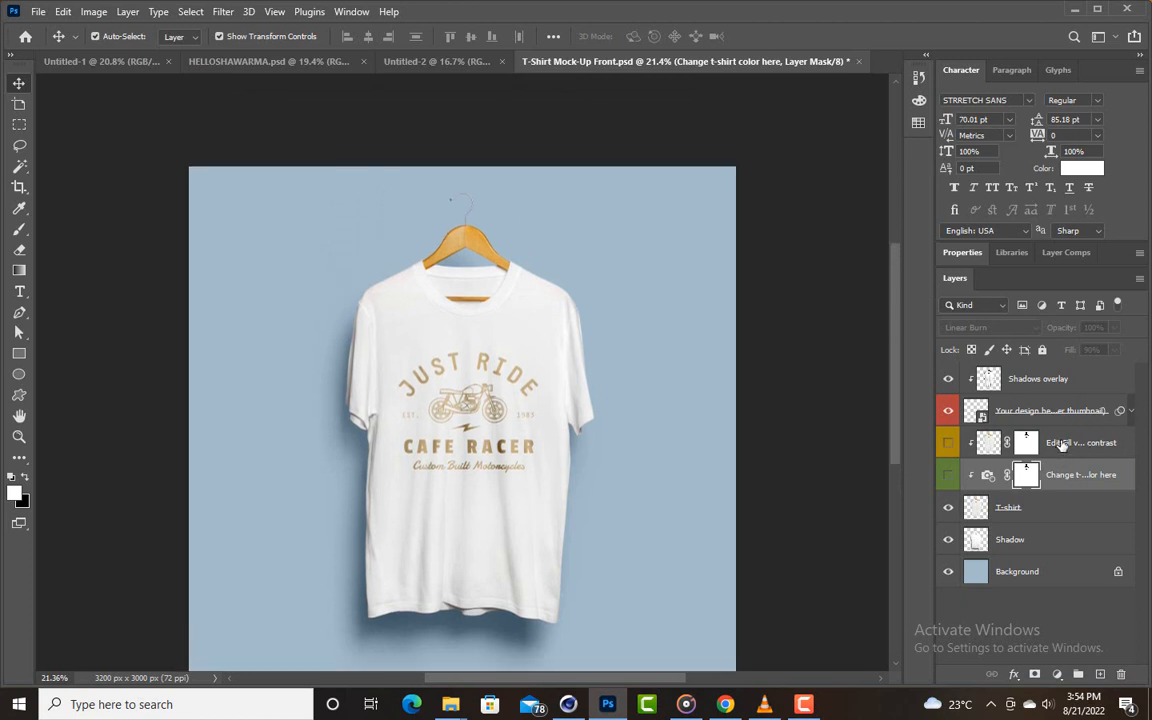
{"action": "left_click", "coordinate": [963, 253]}
{"action": "scroll", "coordinate": [1101, 573], "scroll_direction": "down", "scroll_amount": 3}
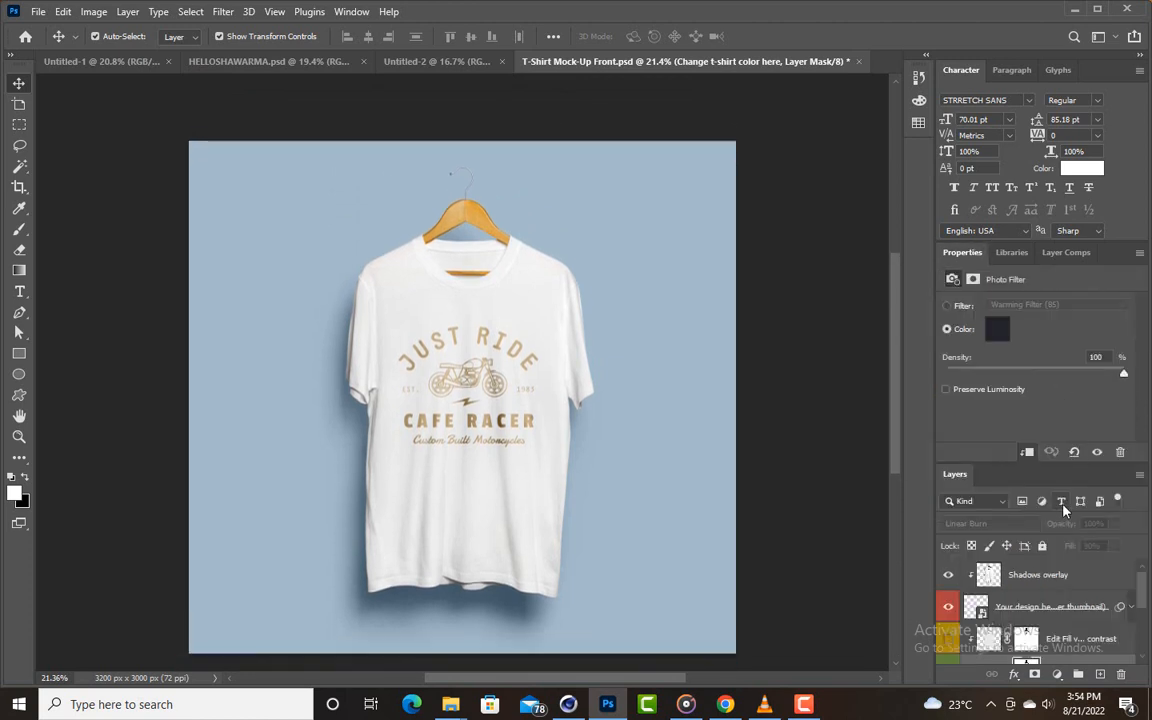
{"action": "scroll", "coordinate": [1101, 573], "scroll_direction": "down", "scroll_amount": 3}
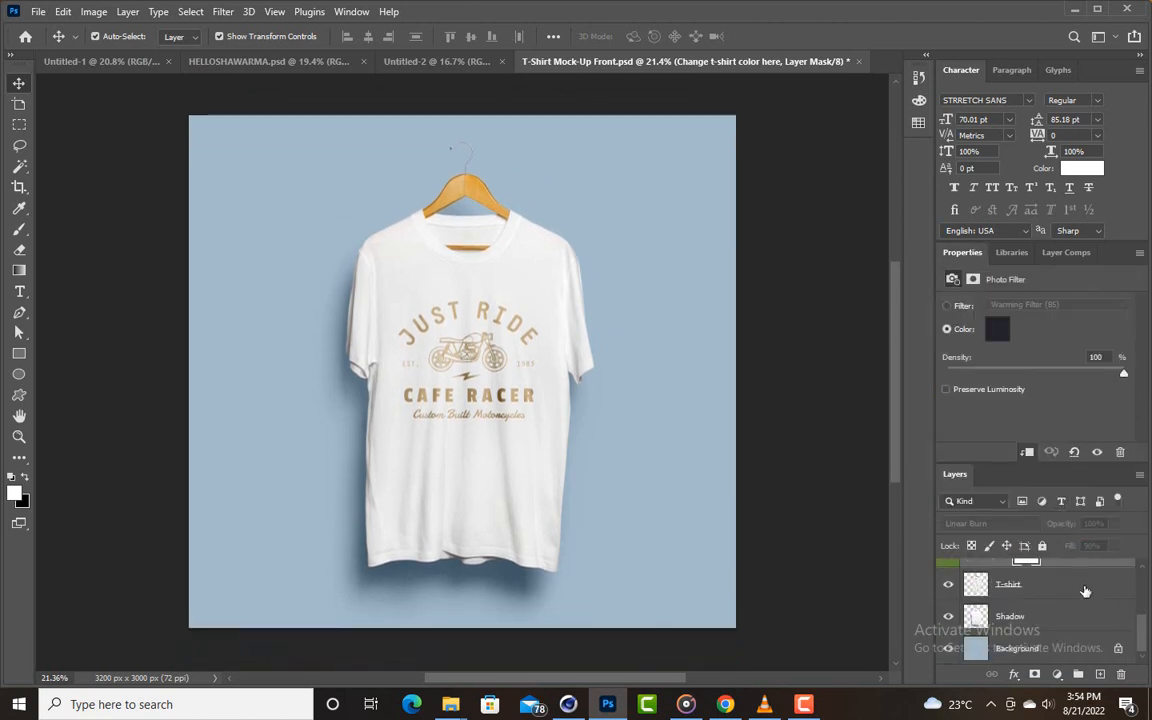
{"action": "scroll", "coordinate": [1080, 600], "scroll_direction": "up", "scroll_amount": 5}
{"action": "scroll", "coordinate": [1080, 600], "scroll_direction": "down", "scroll_amount": 3}
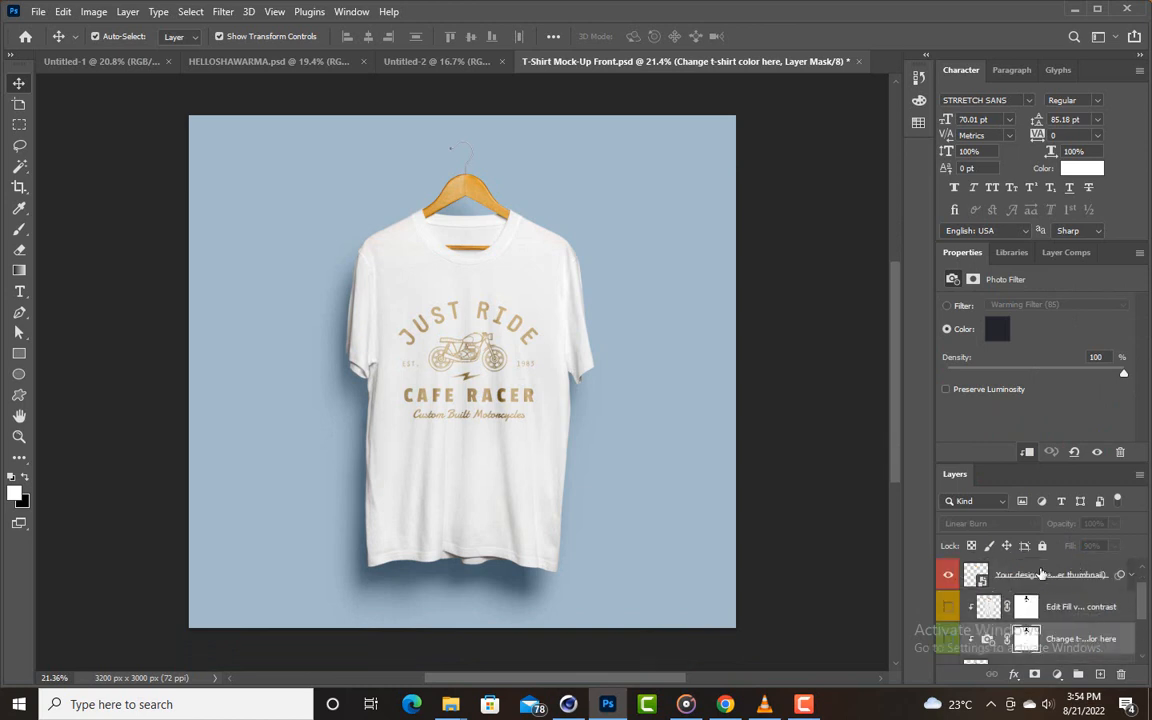
{"action": "scroll", "coordinate": [1034, 585], "scroll_direction": "up", "scroll_amount": 4}
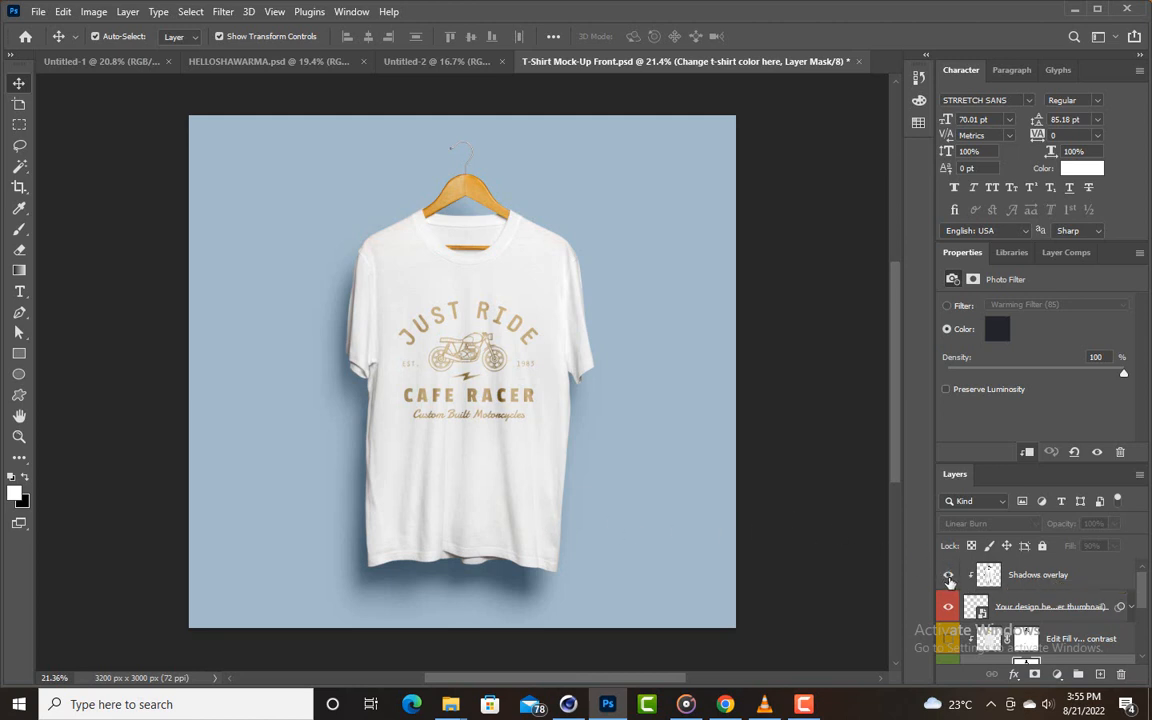
- Toggle the Shadows overlay layer's visibility to compare the print with and without it
{"action": "left_click", "coordinate": [950, 577]}
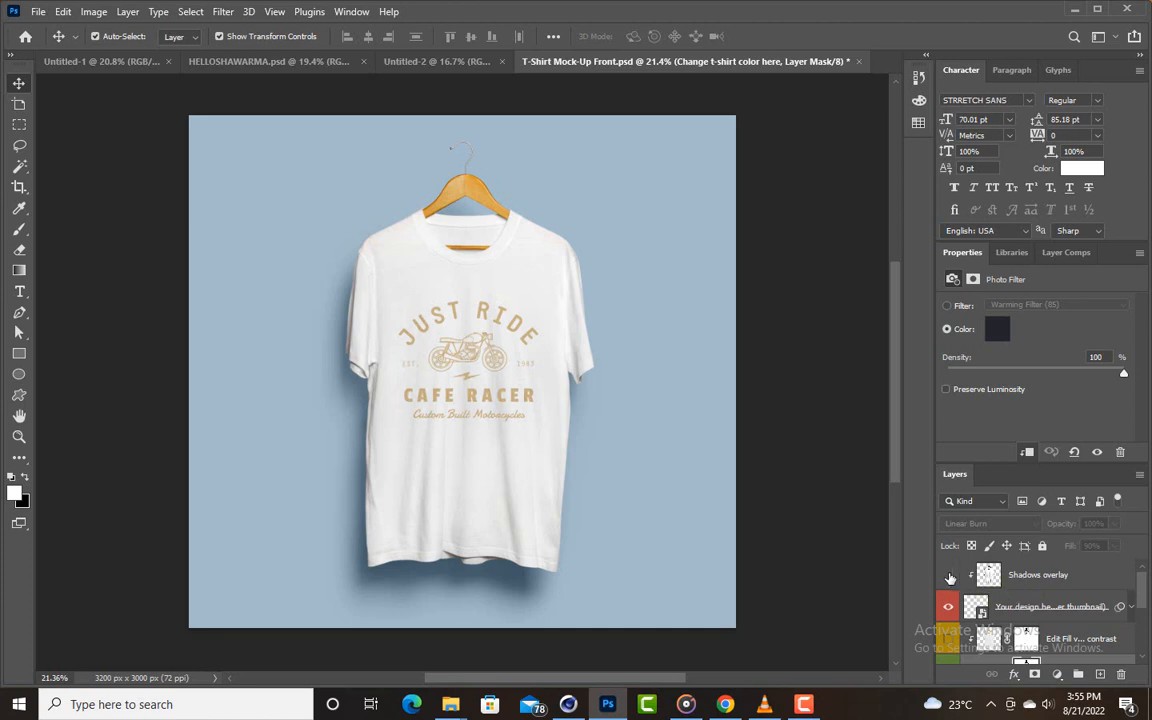
{"action": "left_click", "coordinate": [950, 577]}
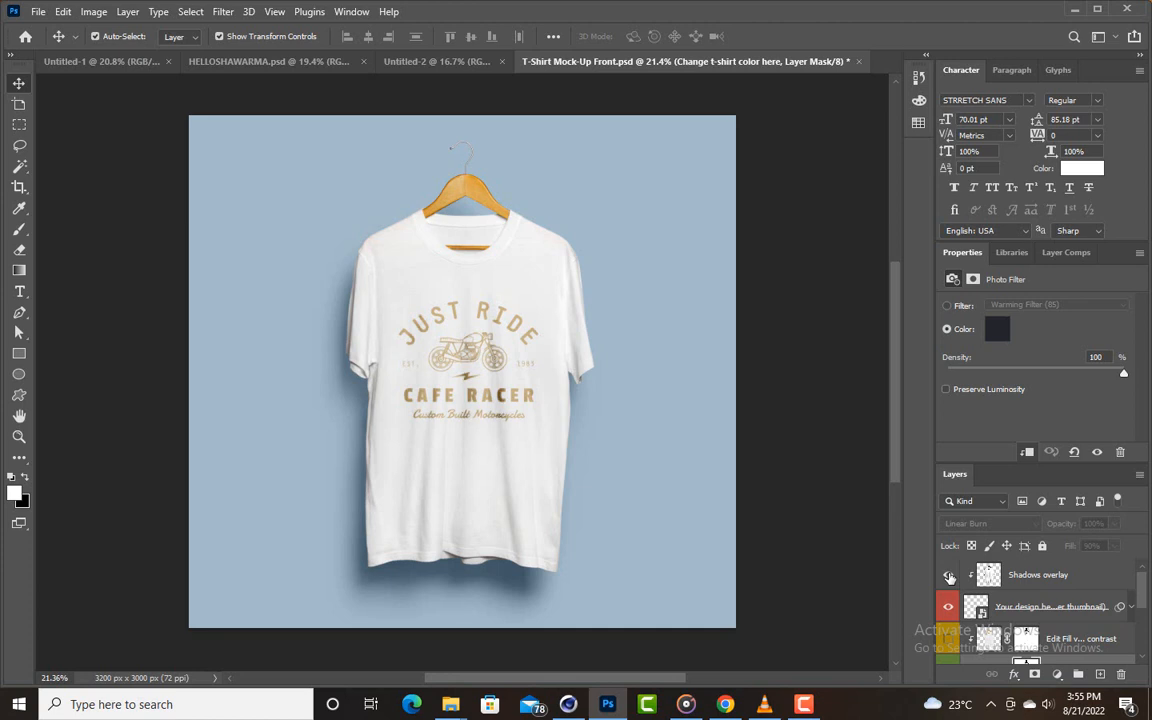
{"action": "left_click", "coordinate": [950, 577]}
- Select the "Your design here" smart object layer and toggle its visibility to see which artwork it controls
{"action": "scroll", "coordinate": [1050, 582], "scroll_direction": "down", "scroll_amount": 1}
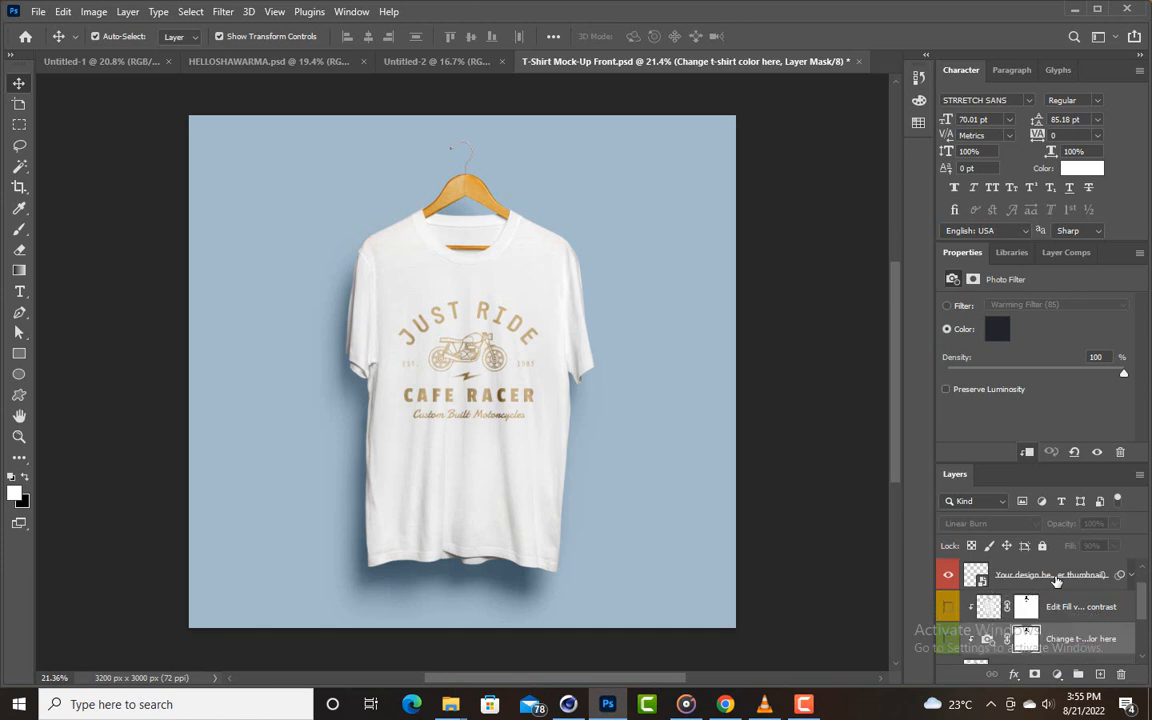
{"action": "left_click", "coordinate": [984, 582]}
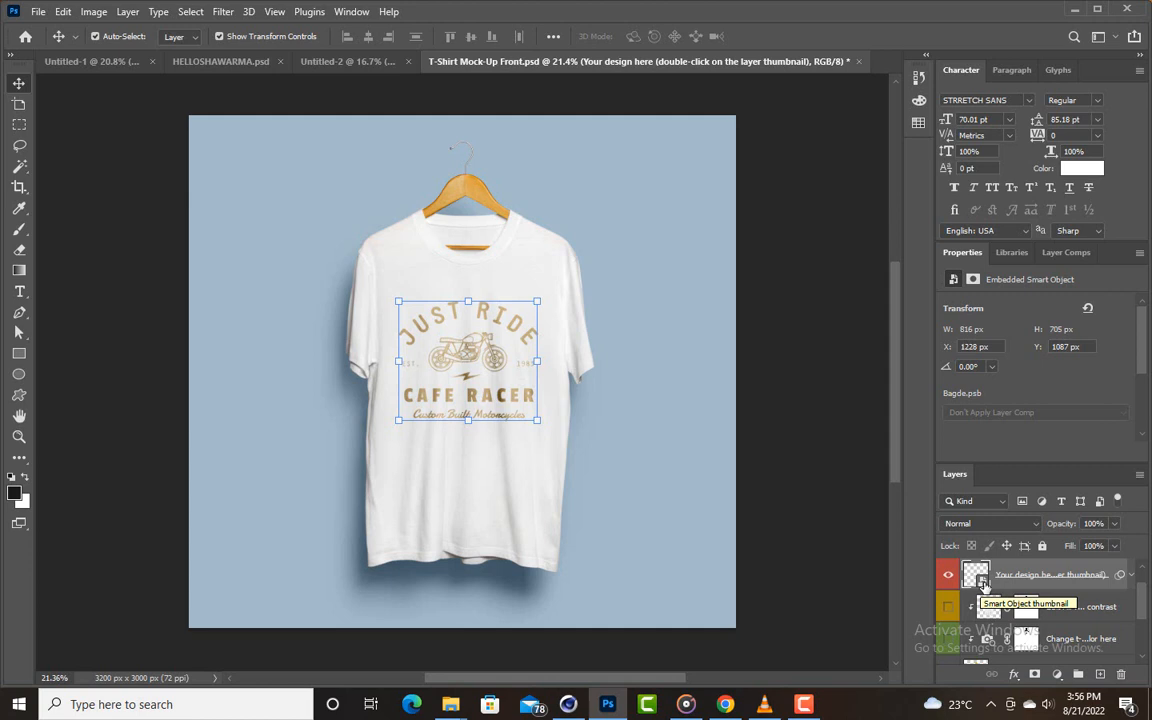
{"action": "left_click", "coordinate": [949, 577]}
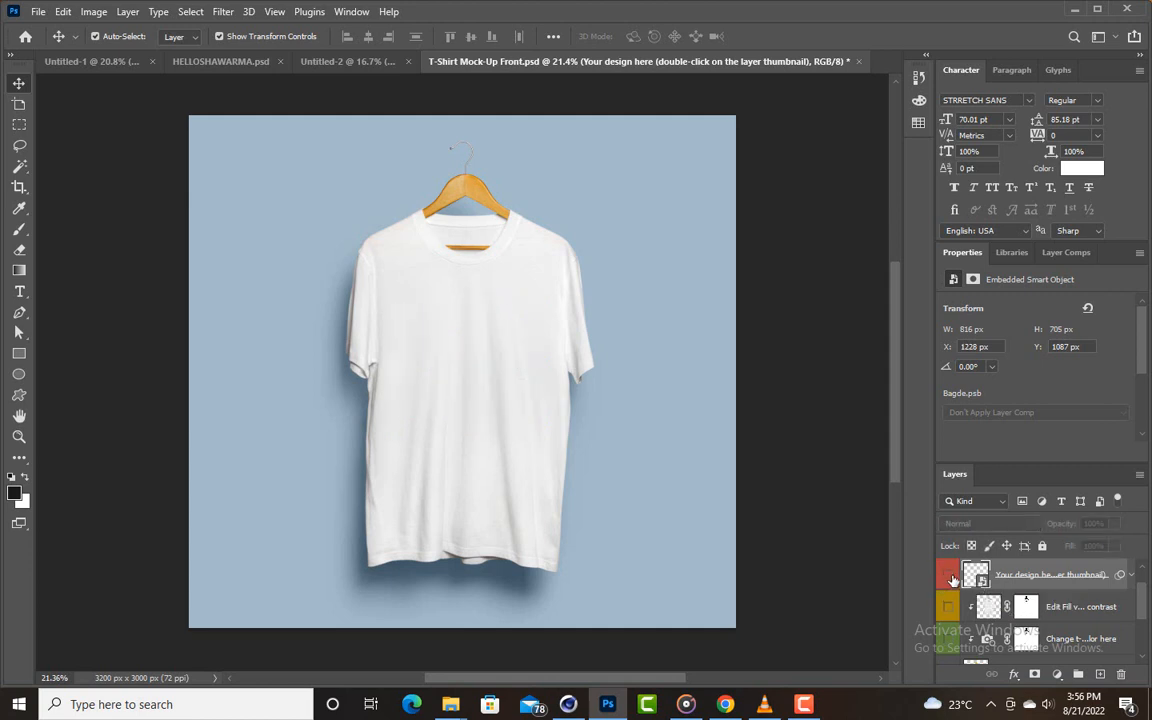
{"action": "left_click", "coordinate": [950, 577]}
{"action": "left_click", "coordinate": [950, 577]}
{"action": "left_click", "coordinate": [950, 577]}
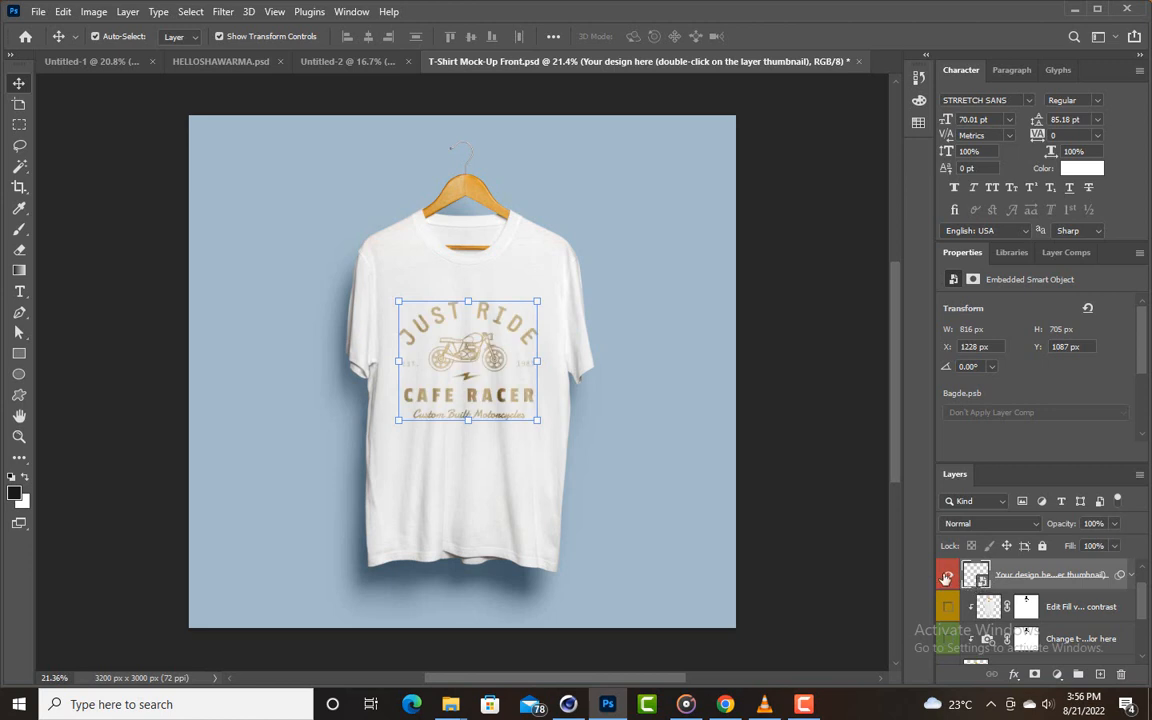
{"action": "left_click", "coordinate": [950, 577]}
{"action": "left_click", "coordinate": [950, 577]}
- Open the contents of the "Your design here" smart object and hide its Placeholder layer
{"action": "double_click", "coordinate": [984, 585]}
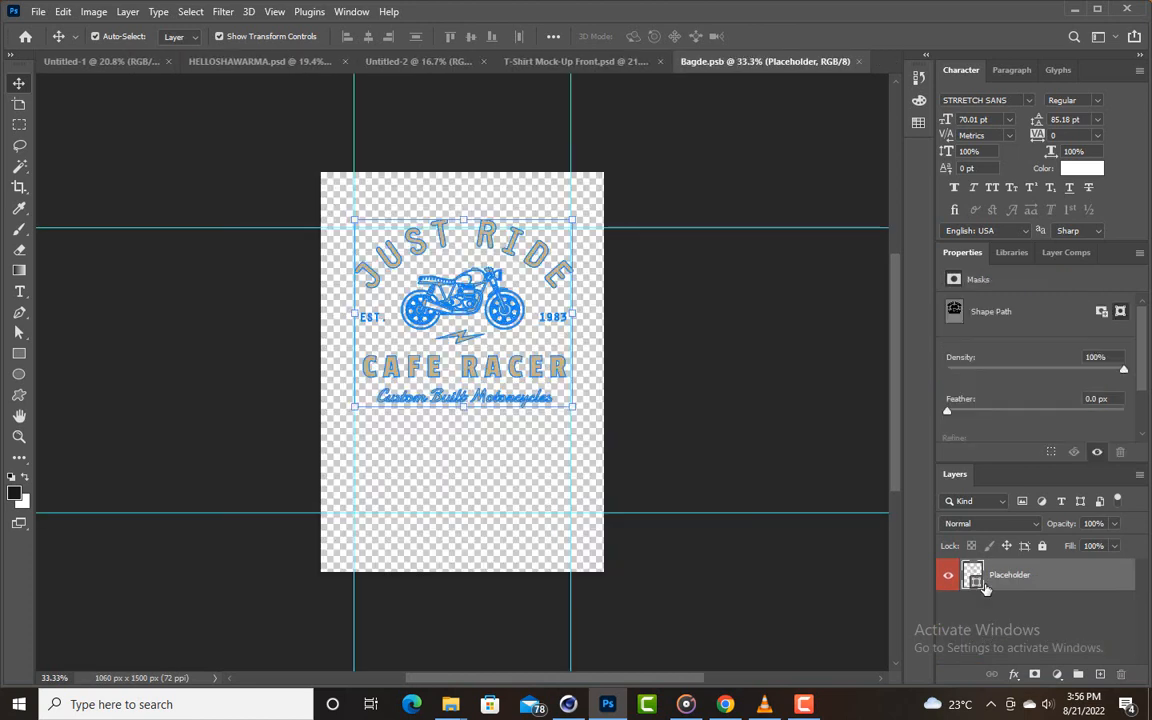
{"action": "left_click", "coordinate": [940, 574]}
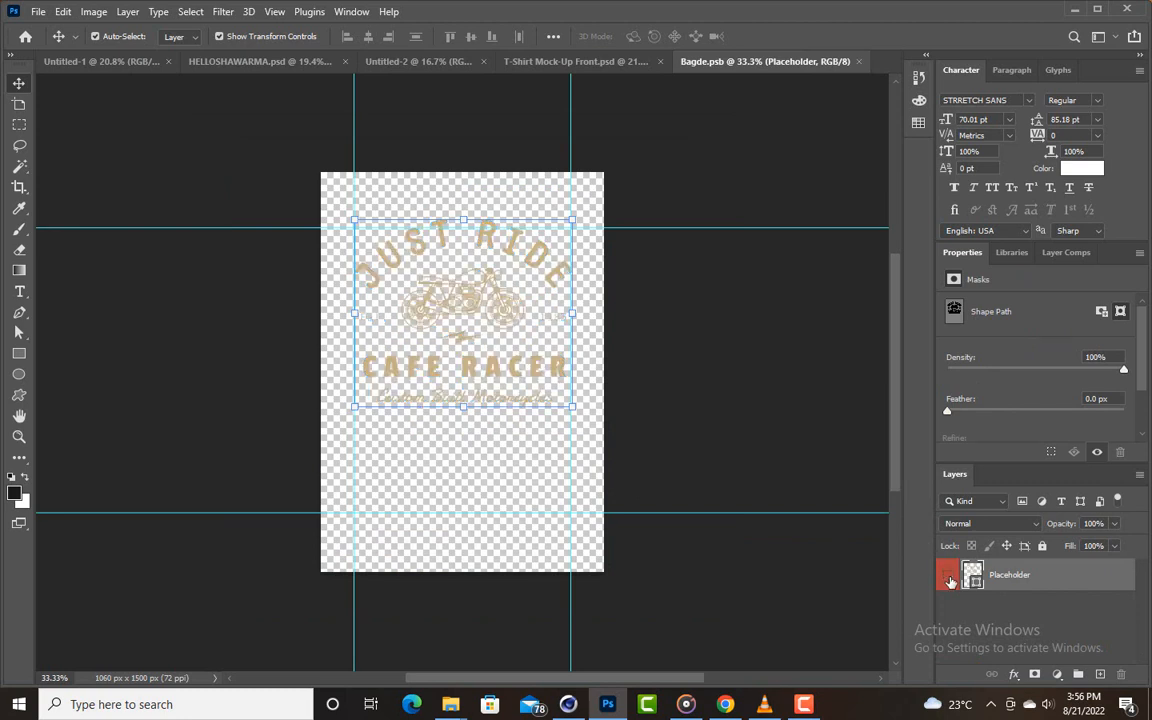
- Start a text line in the upper half of the empty artwork canvas with white as the text colour
{"action": "left_click", "coordinate": [19, 291]}
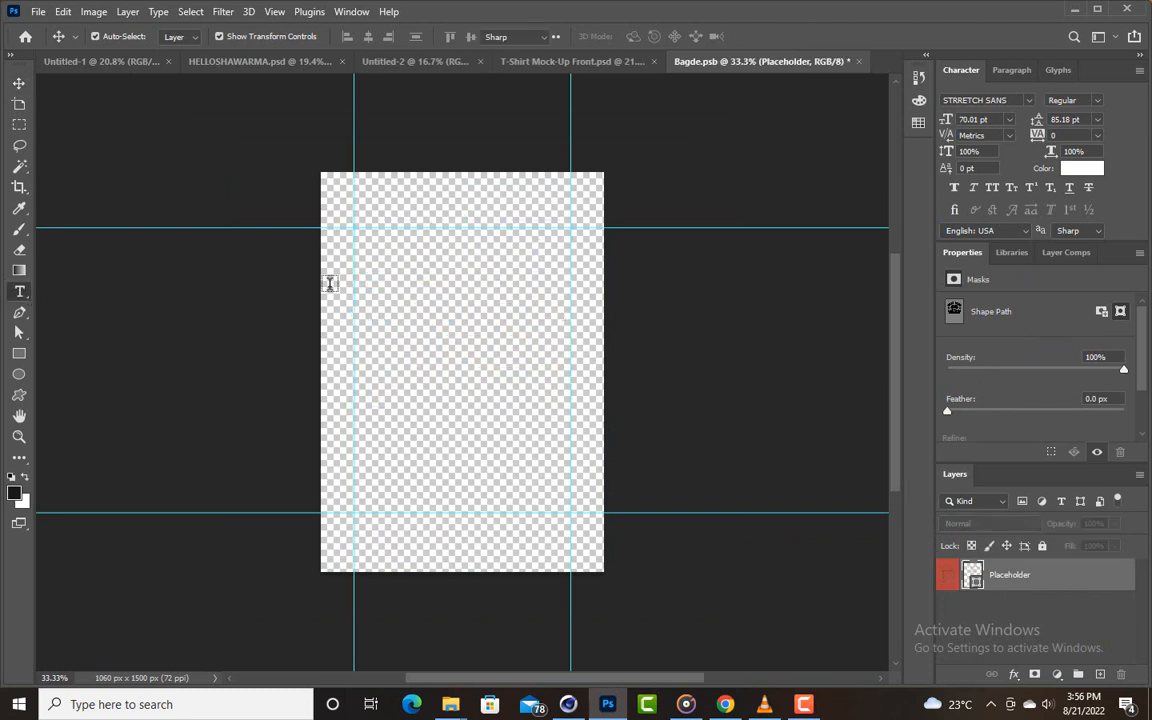
{"action": "left_click", "coordinate": [396, 301]}
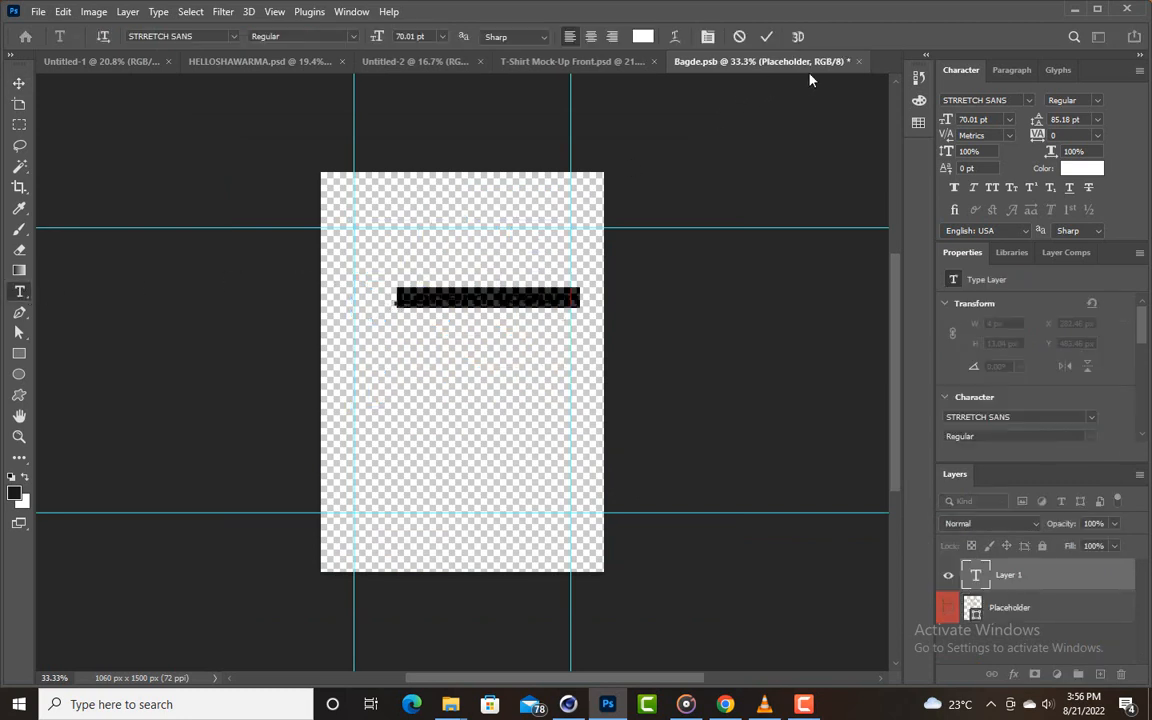
{"action": "left_click", "coordinate": [642, 36]}
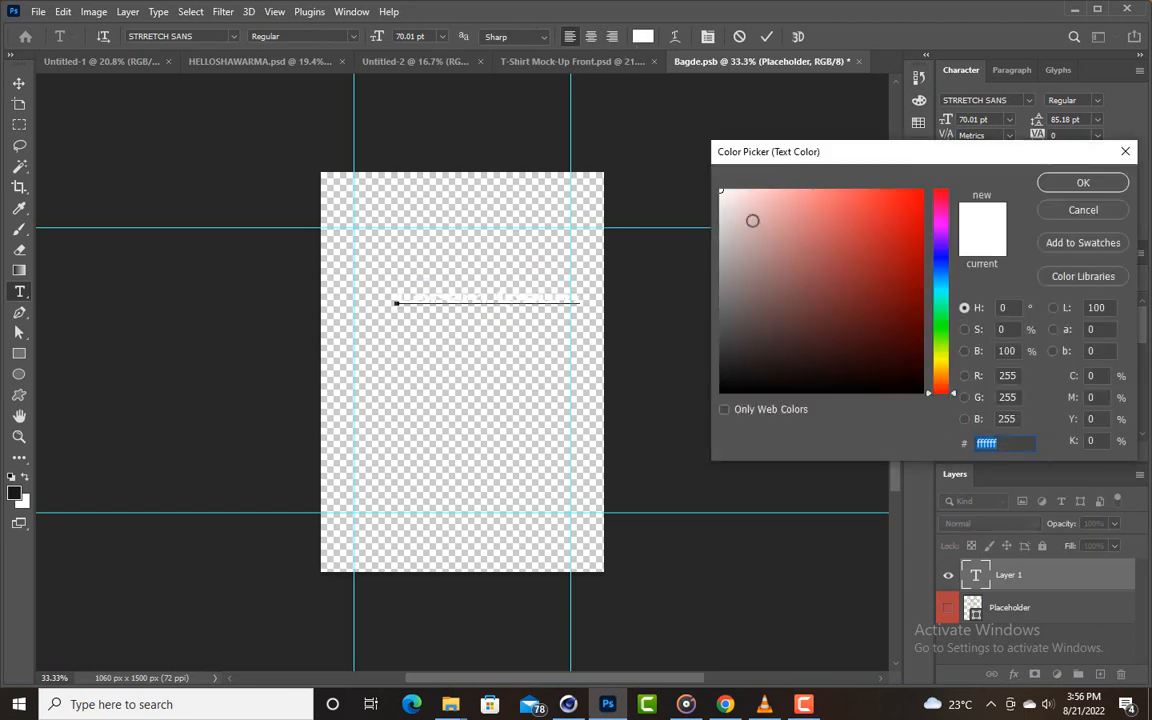
{"action": "left_click_drag", "start_coordinate": [753, 221], "coordinate": [717, 185]}
{"action": "left_click", "coordinate": [1093, 188]}
- Set the font to Gotham in the Ultra style and write RED
{"action": "left_click", "coordinate": [1028, 100]}
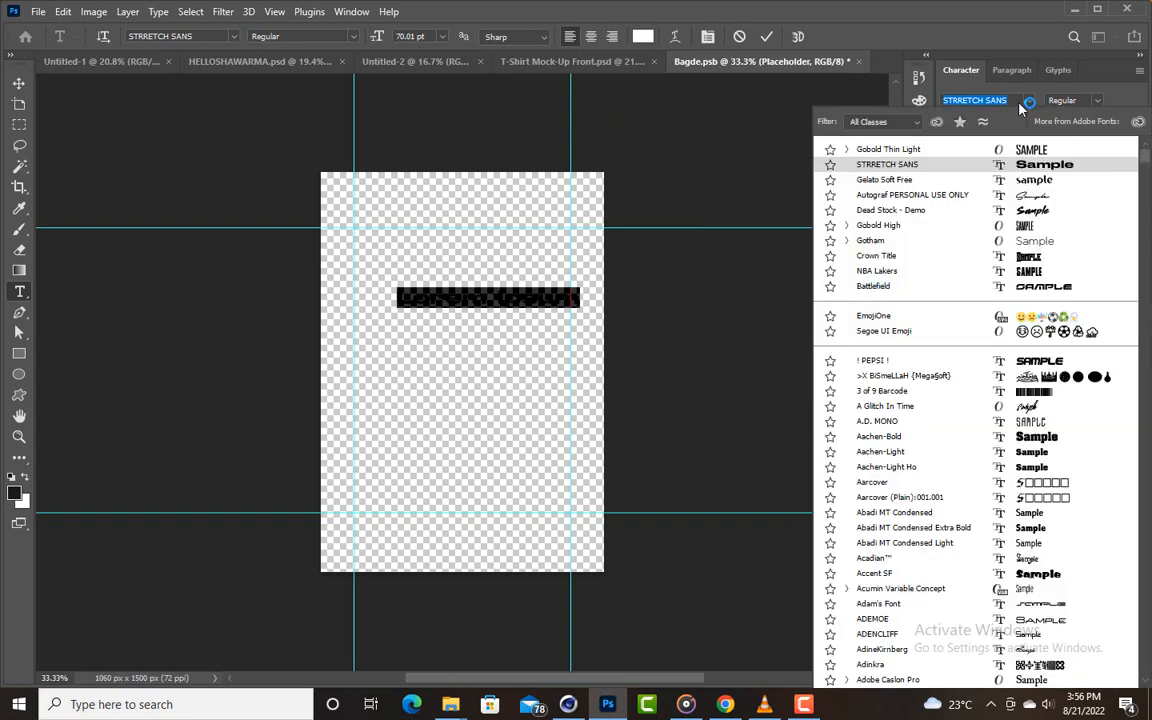
{"action": "left_click", "coordinate": [1020, 241]}
{"action": "left_click", "coordinate": [1096, 101]}
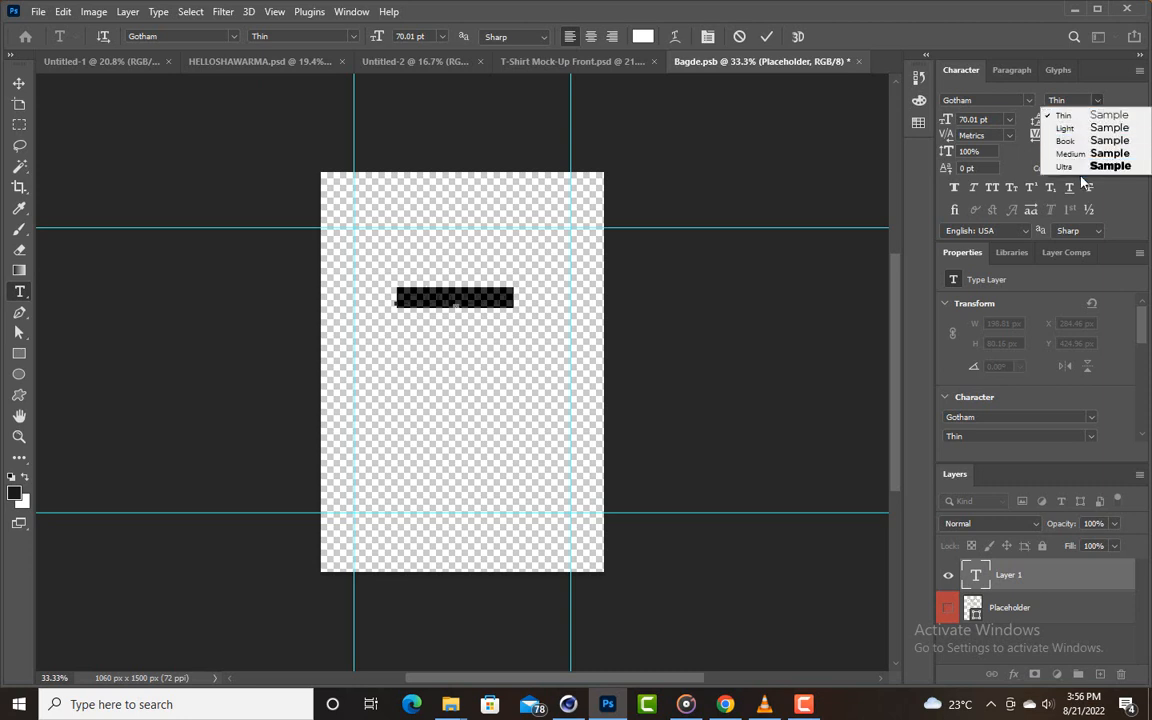
{"action": "left_click", "coordinate": [1045, 164]}
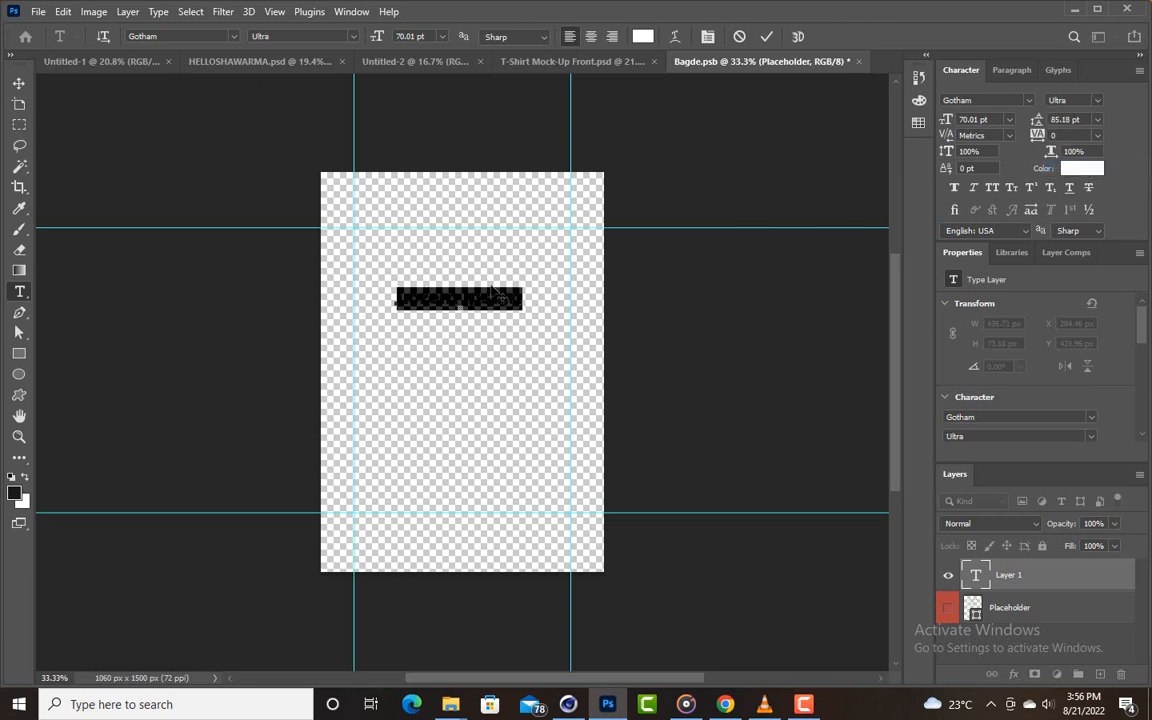
{"action": "type", "text": "THE"}
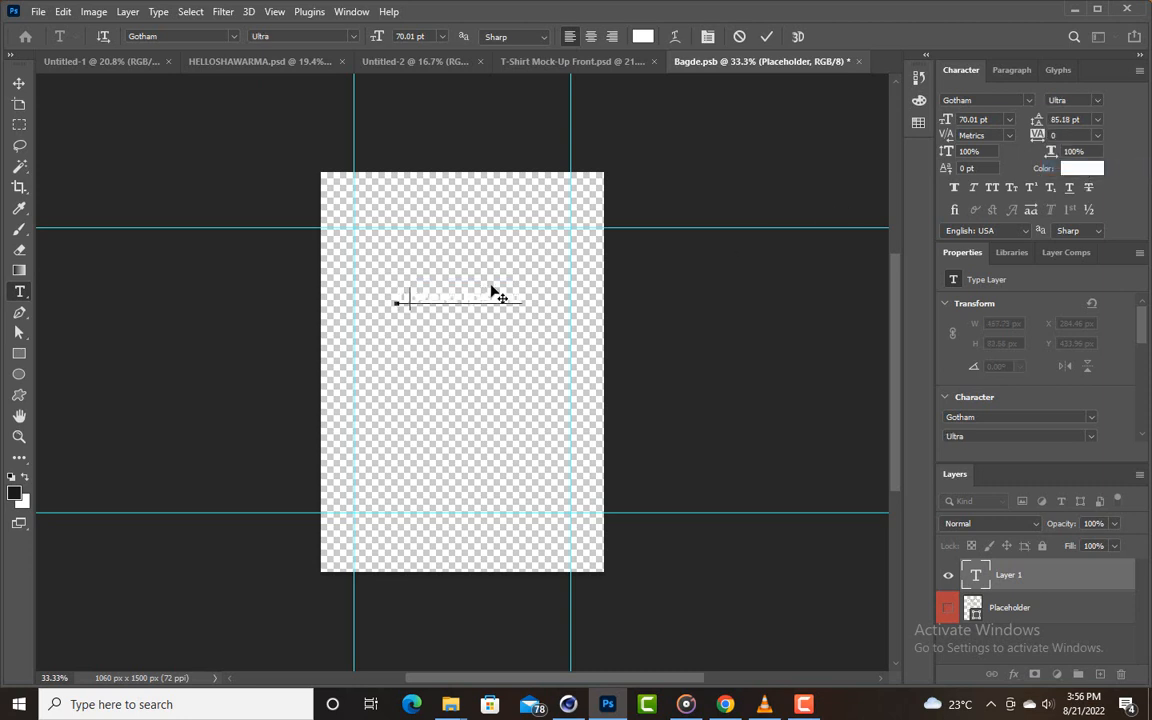
{"action": "left_click", "coordinate": [19, 83]}
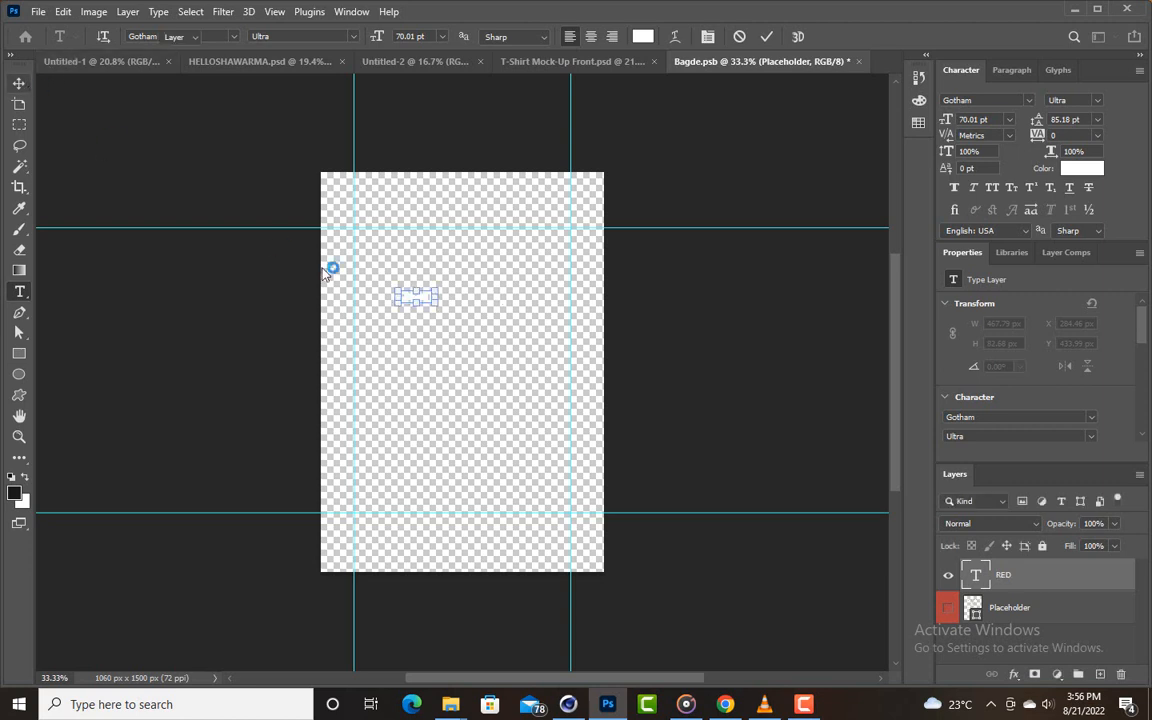
- Scale the RED text to about 586% so it spans the vertical guides, centred horizontally at X 530 px, Y about 673 px
{"action": "left_click_drag", "start_coordinate": [416, 304], "coordinate": [432, 415]}
{"action": "left_click_drag", "start_coordinate": [432, 344], "coordinate": [478, 340]}
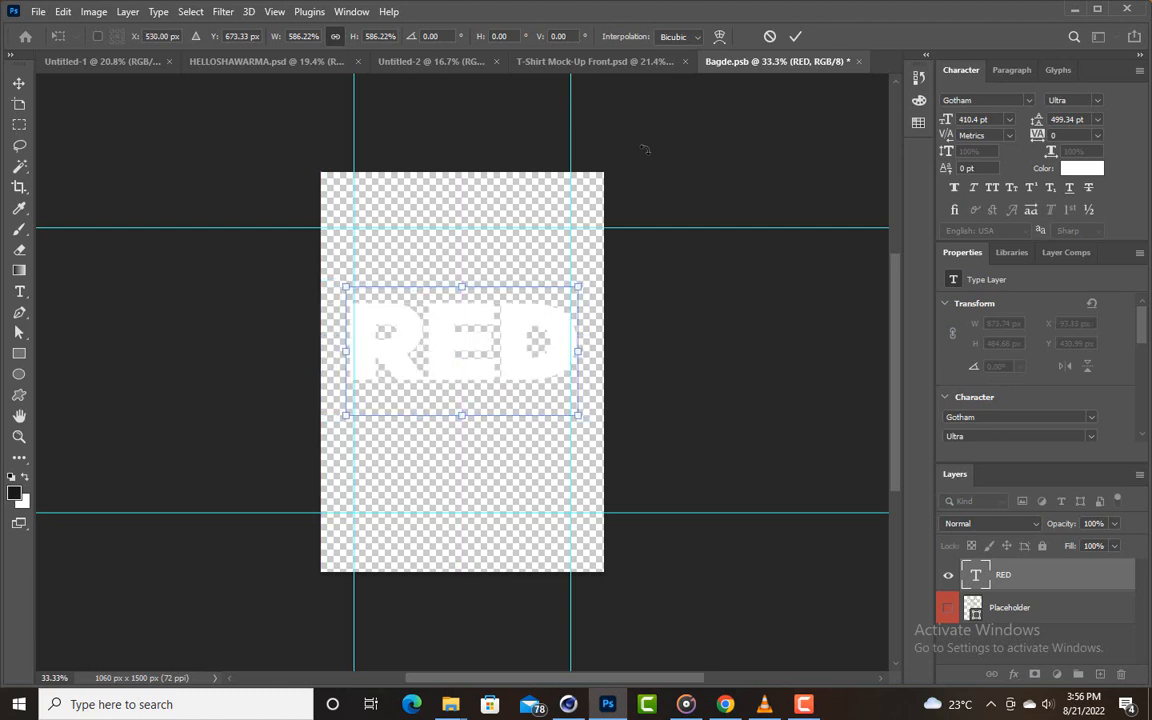
{"action": "left_click", "coordinate": [795, 36]}
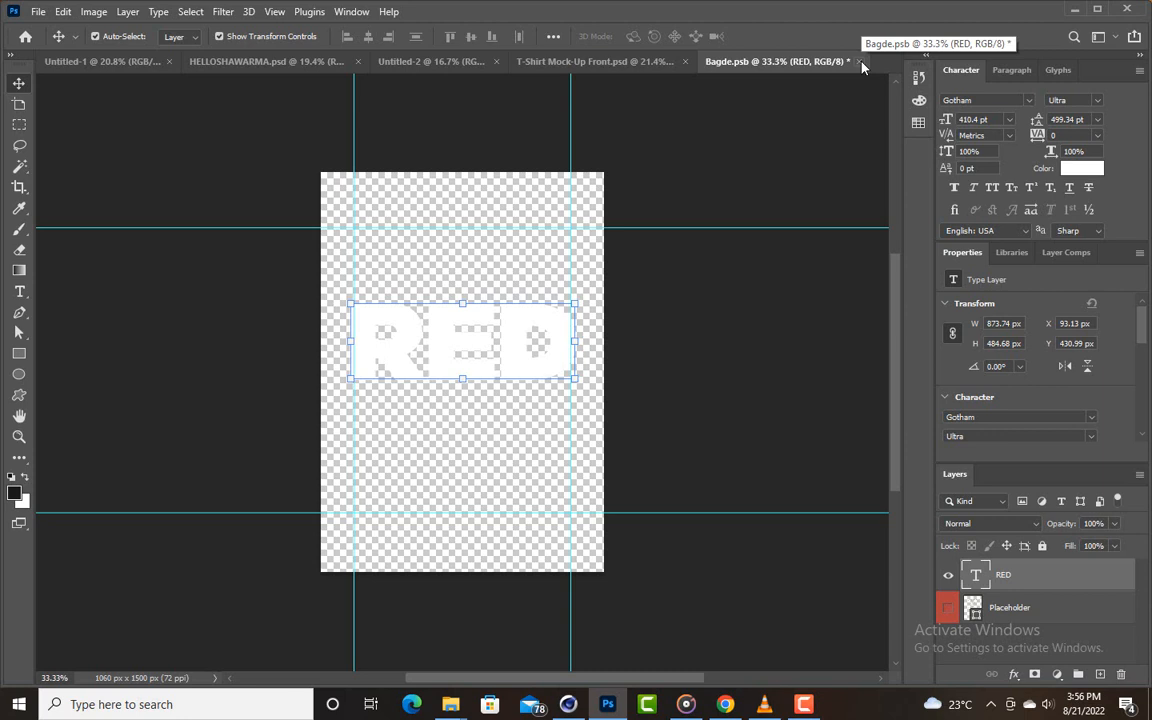
- Close the Bagde.psb artwork document, saving its changes back into the T-shirt mockup
{"action": "left_click", "coordinate": [861, 62]}
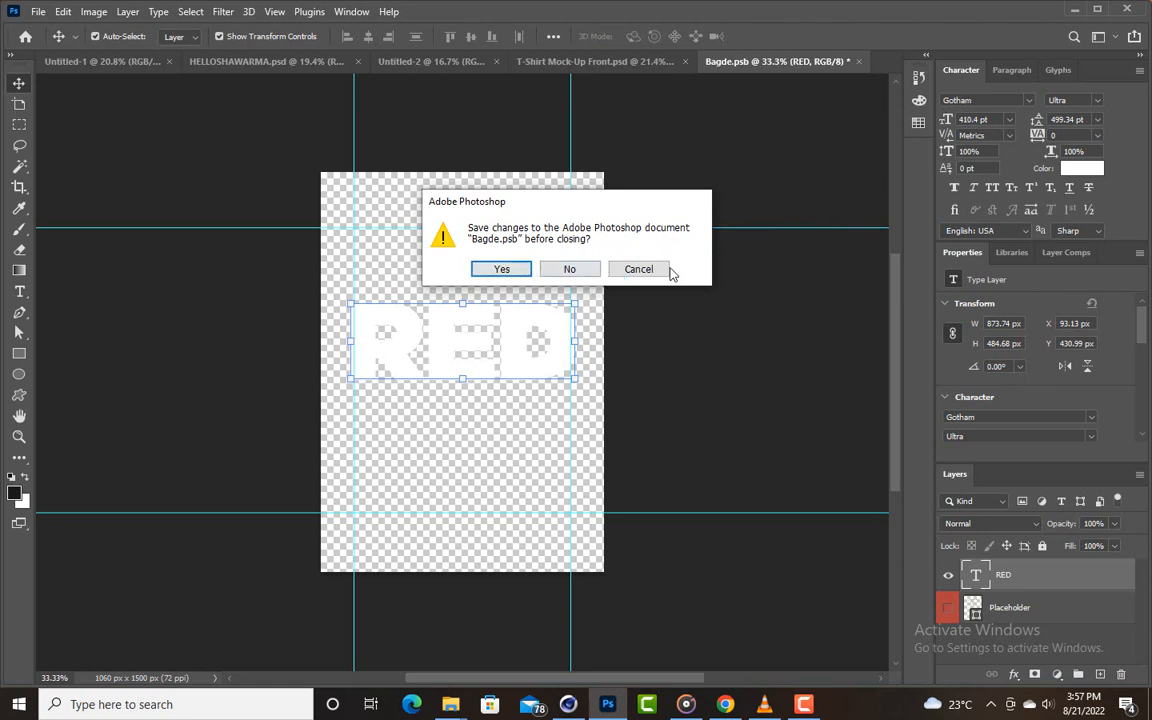
{"action": "left_click", "coordinate": [502, 270]}
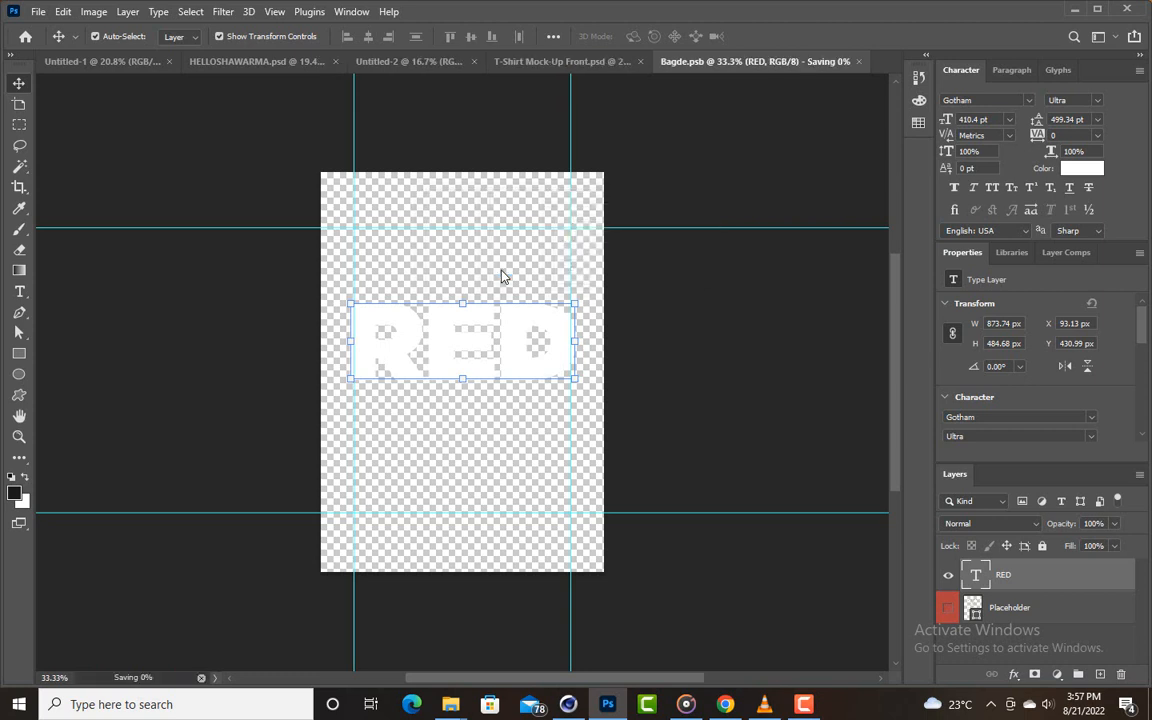
{"action": "left_click", "coordinate": [558, 270]}
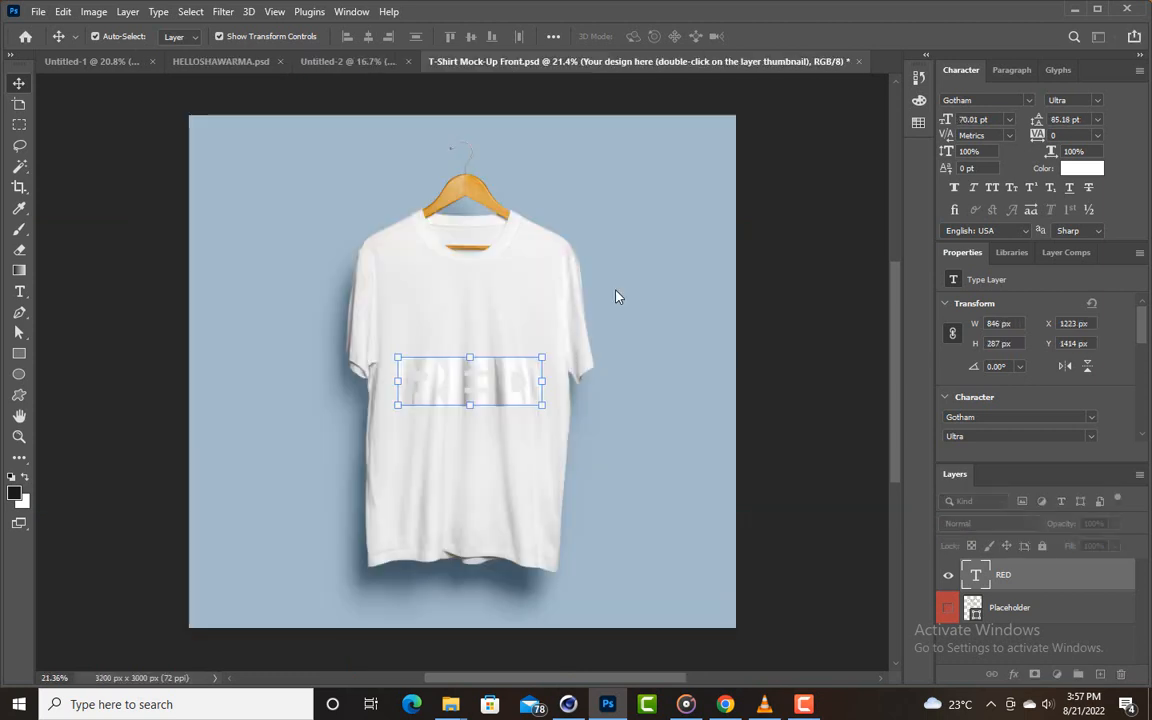
- Make the "Change t-shirt color here" layer visible in the T-shirt mockup
{"action": "left_click", "coordinate": [481, 373]}
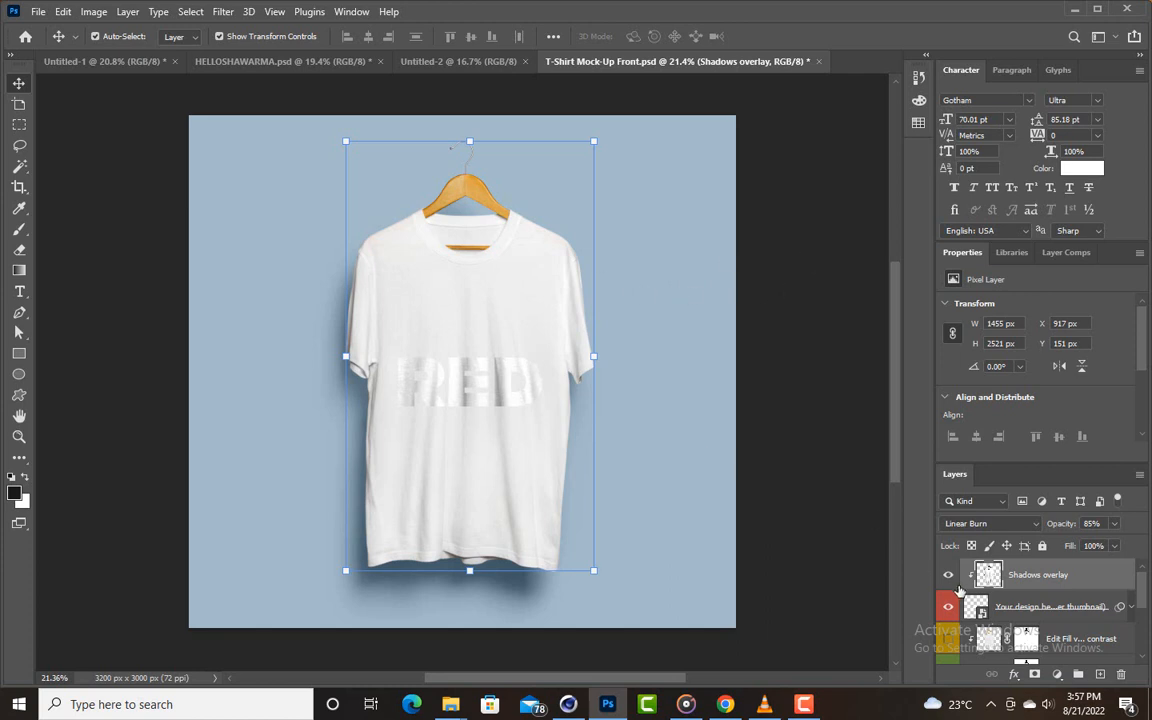
{"action": "scroll", "coordinate": [1033, 590], "scroll_direction": "down", "scroll_amount": 2}
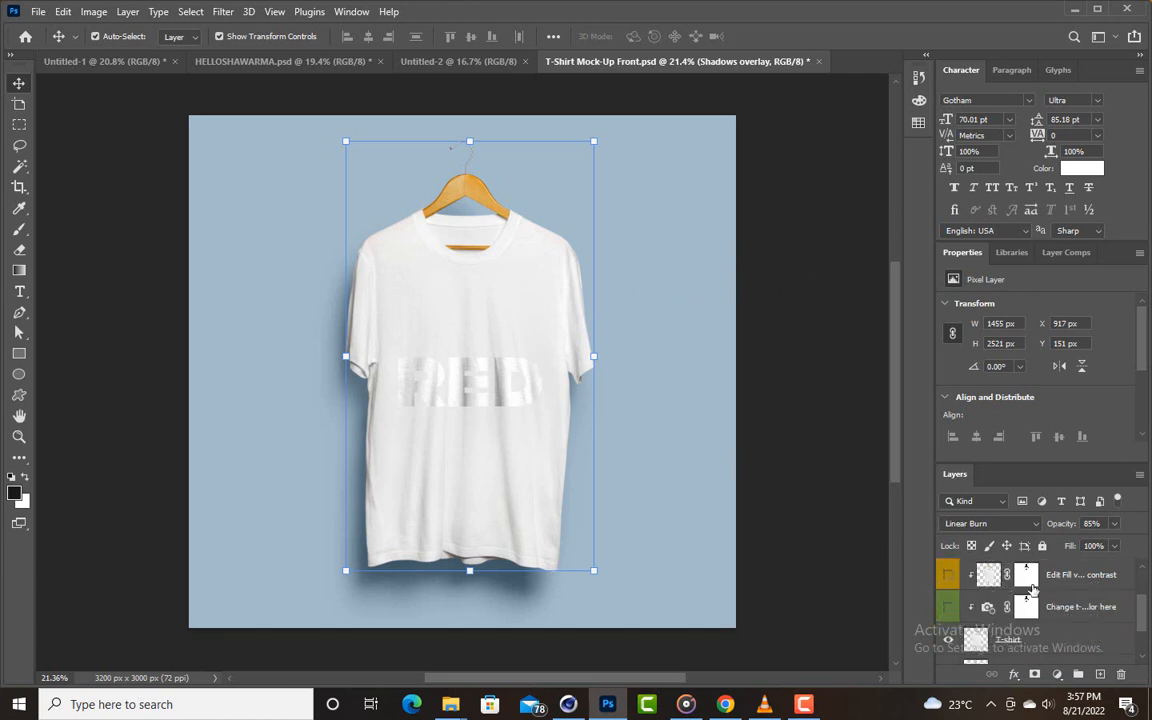
{"action": "left_click", "coordinate": [950, 609]}
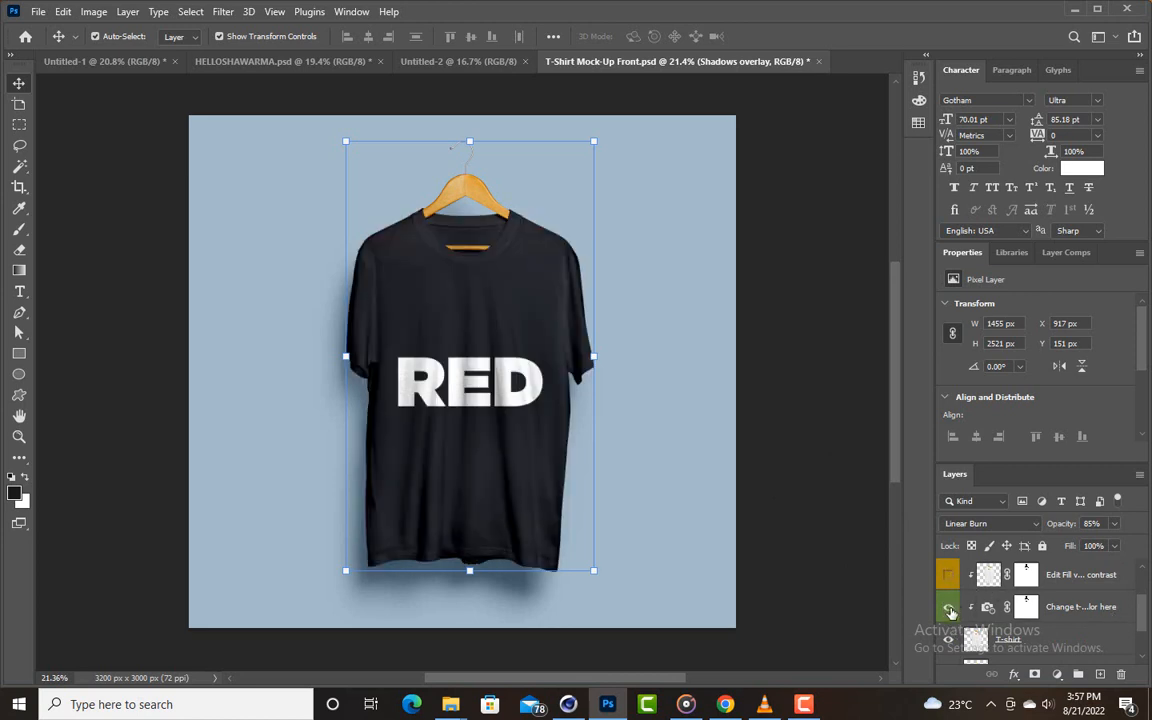
- Set the Photo Filter colour of the "Change t-shirt color here" layer to red d61905
{"action": "left_click", "coordinate": [988, 609]}
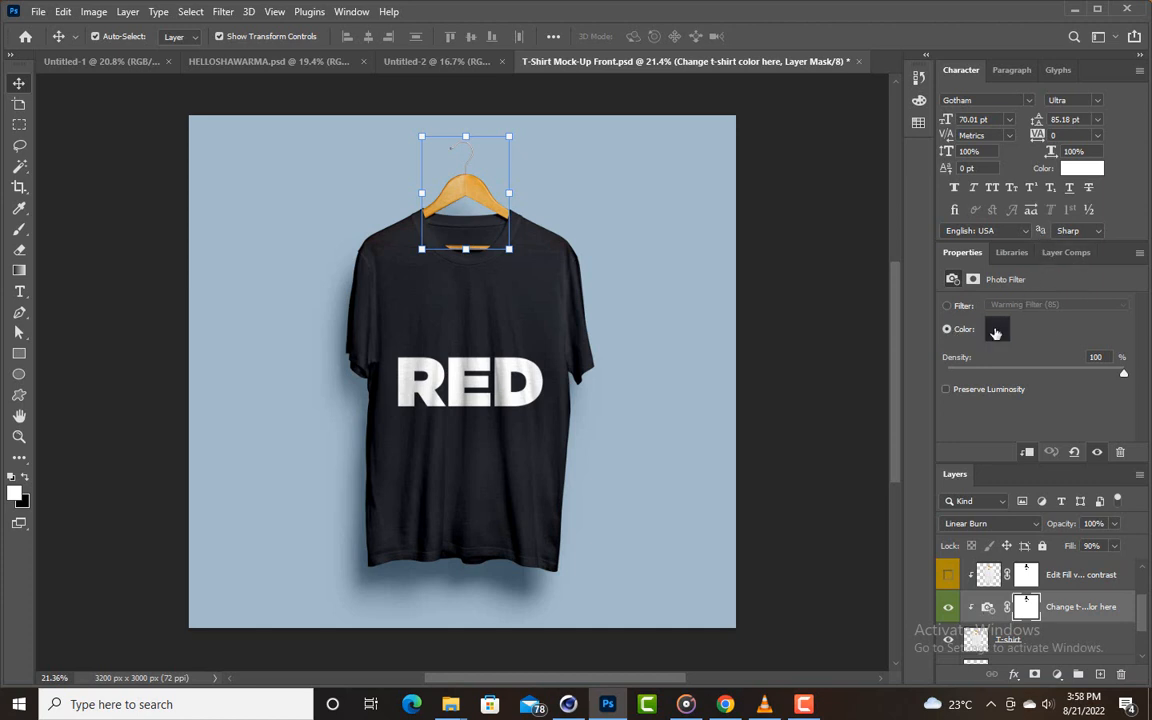
{"action": "left_click", "coordinate": [997, 334]}
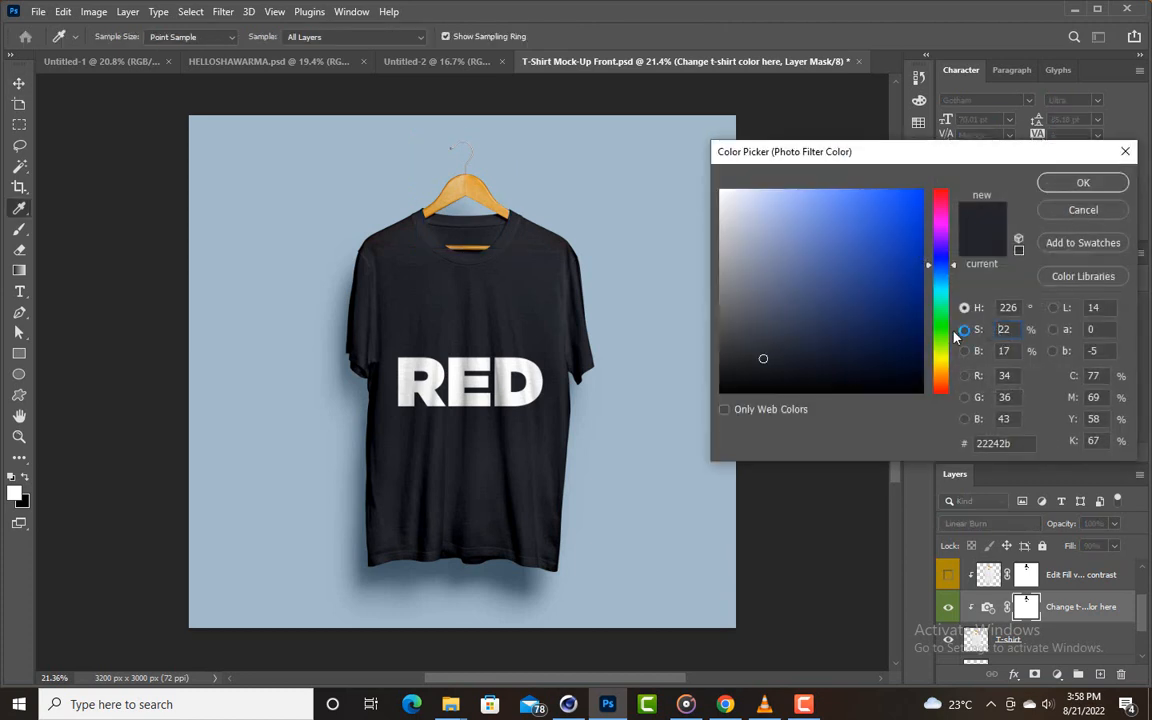
{"action": "left_click", "coordinate": [953, 265]}
{"action": "left_click_drag", "start_coordinate": [953, 265], "coordinate": [953, 389]}
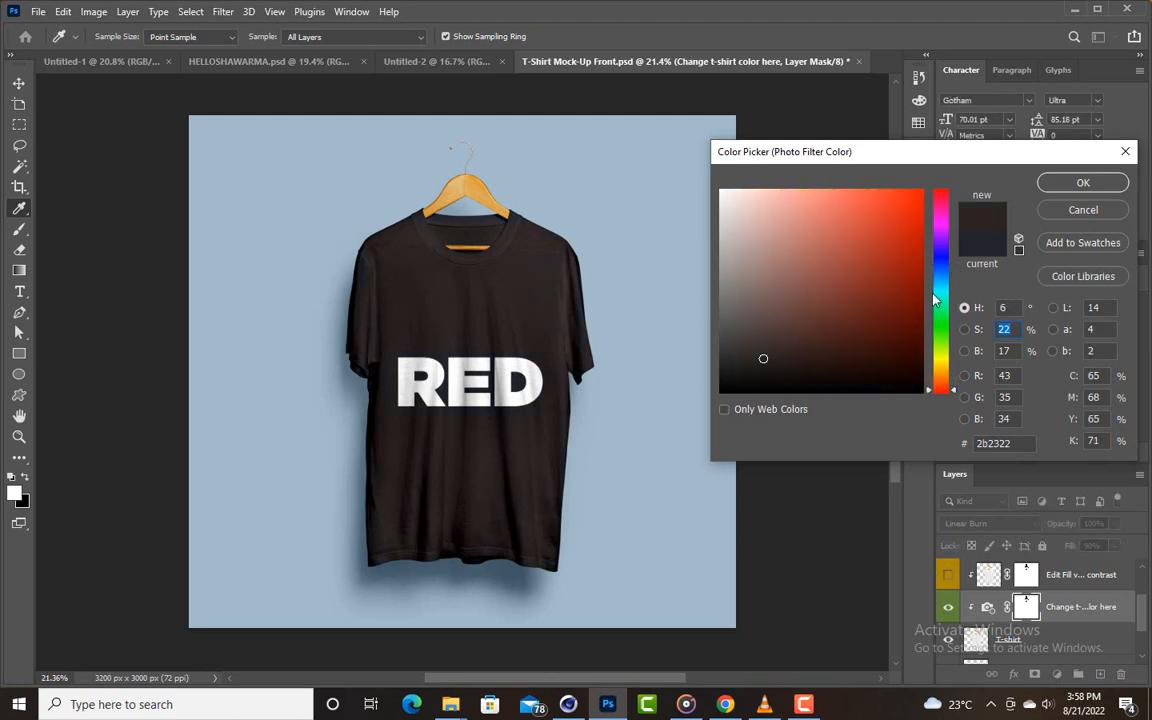
{"action": "left_click", "coordinate": [921, 208]}
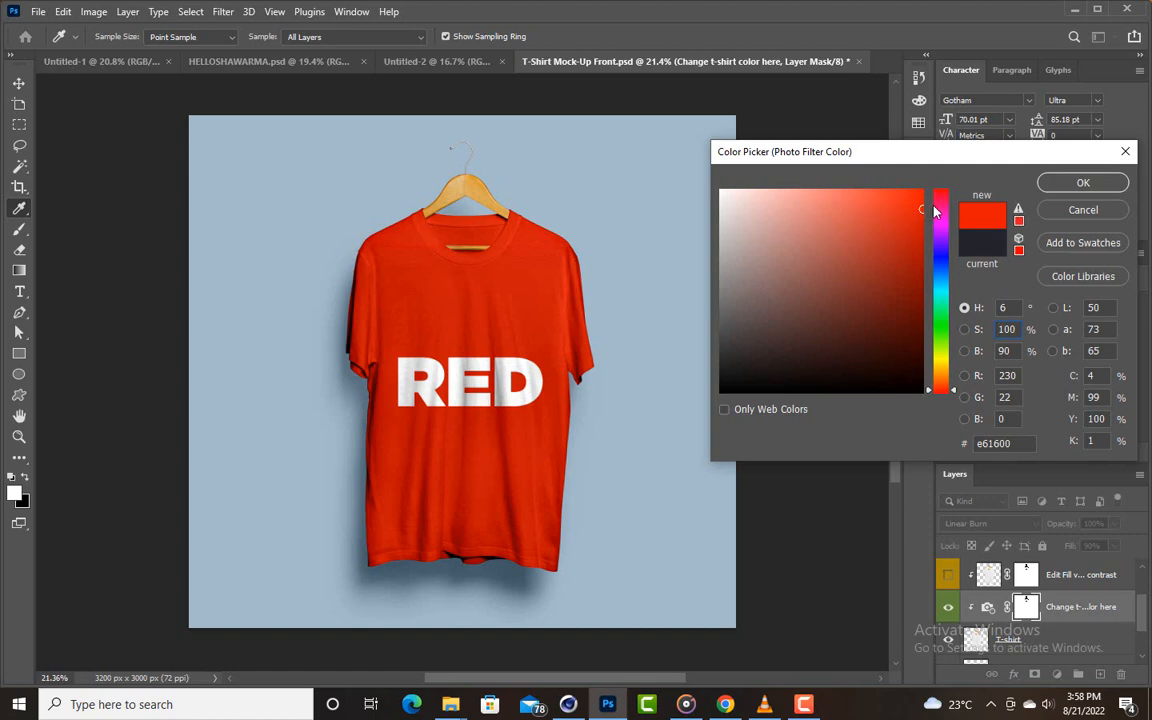
{"action": "left_click", "coordinate": [918, 223]}
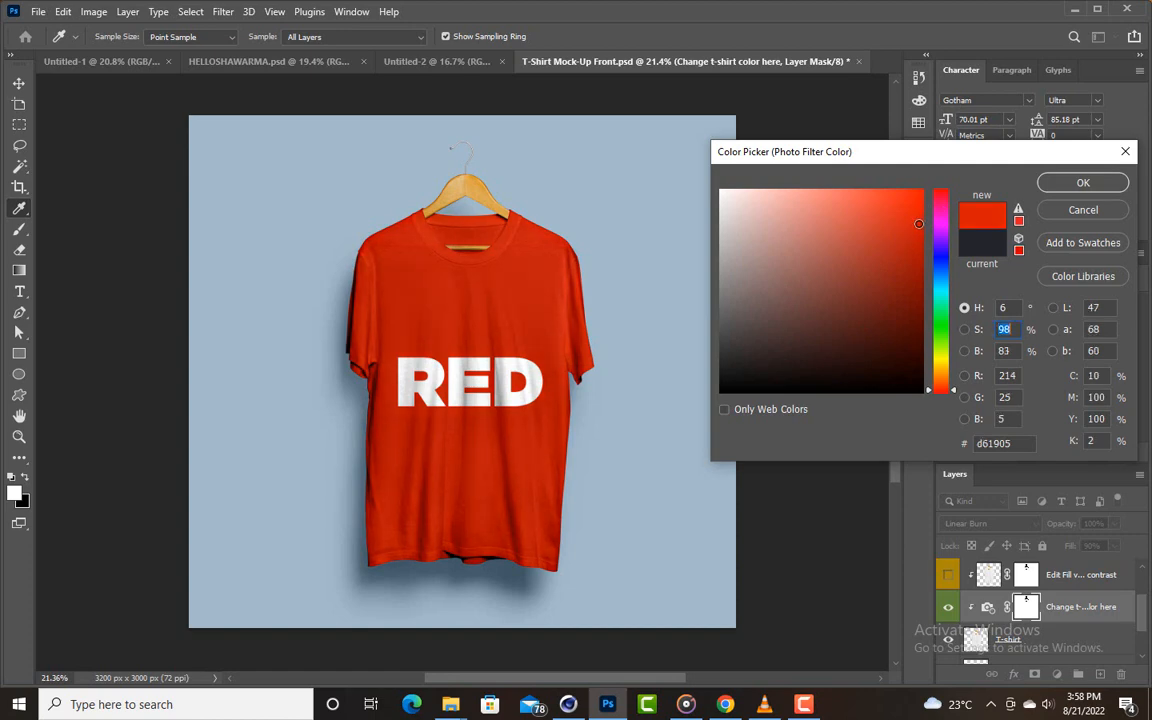
{"action": "left_click", "coordinate": [918, 224]}
- Try blue 0514d4 and magenta d405c8 as the shirt's Photo Filter colour
{"action": "left_click_drag", "start_coordinate": [940, 318], "coordinate": [941, 260]}
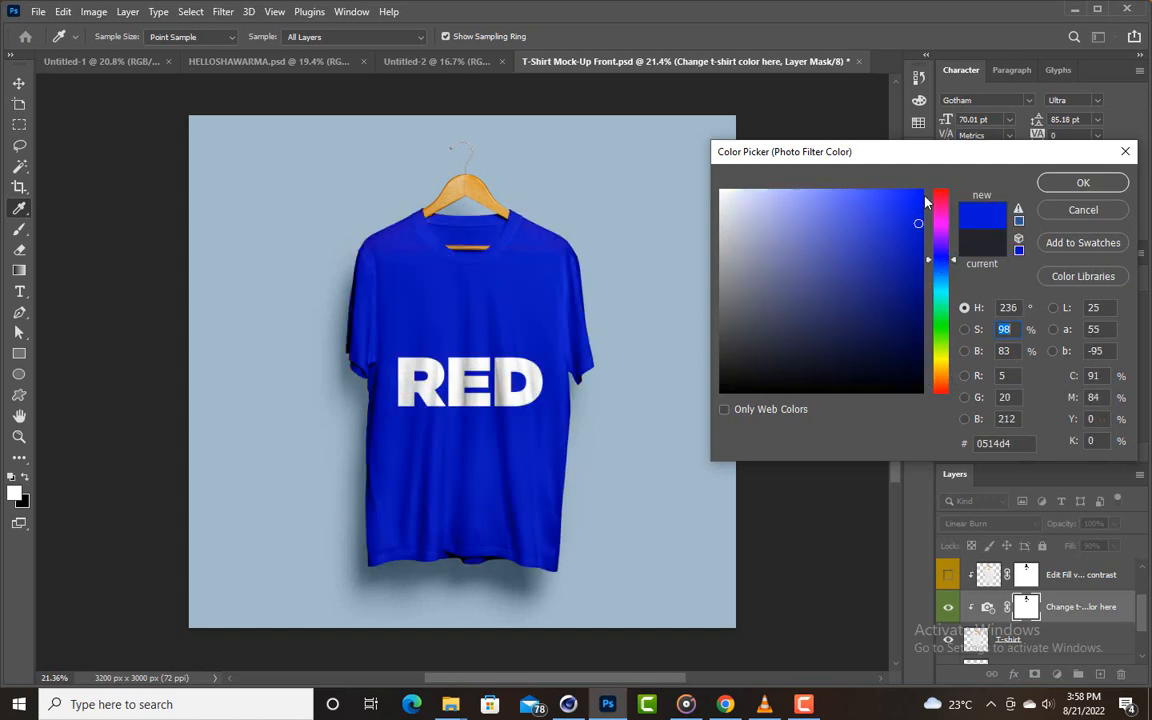
{"action": "left_click", "coordinate": [939, 222]}
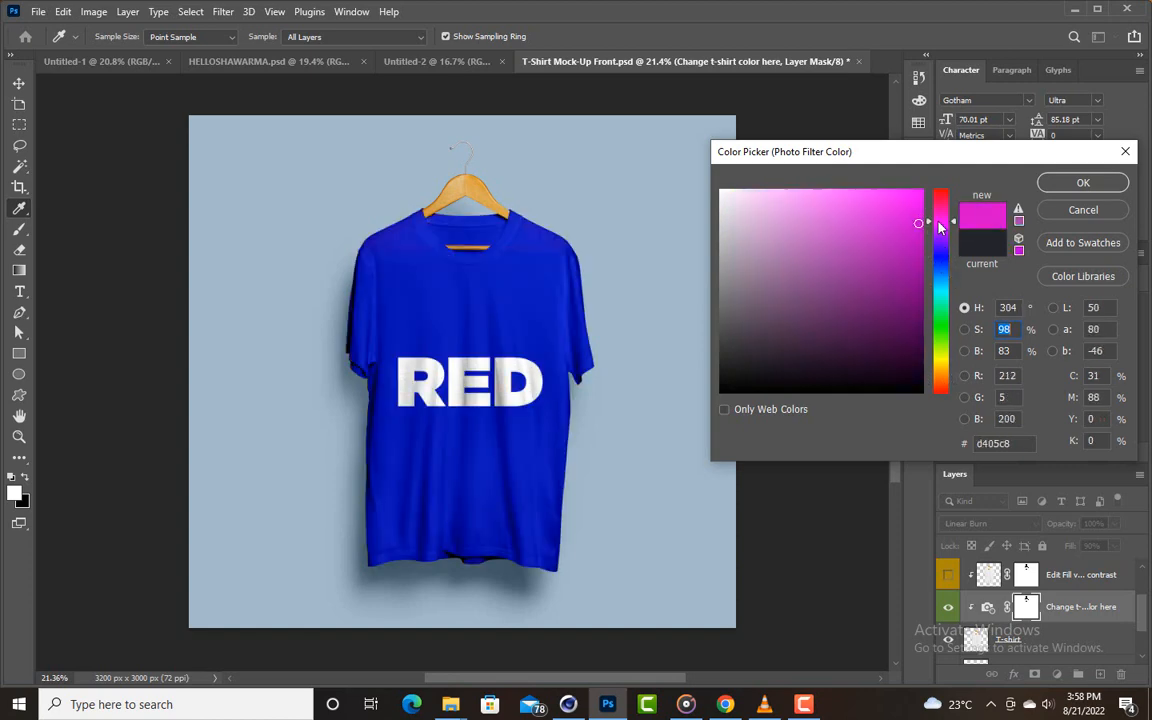
- Set the shirt's Photo Filter colour to the near-black 131418 and apply it
{"action": "left_click_drag", "start_coordinate": [938, 222], "coordinate": [905, 391]}
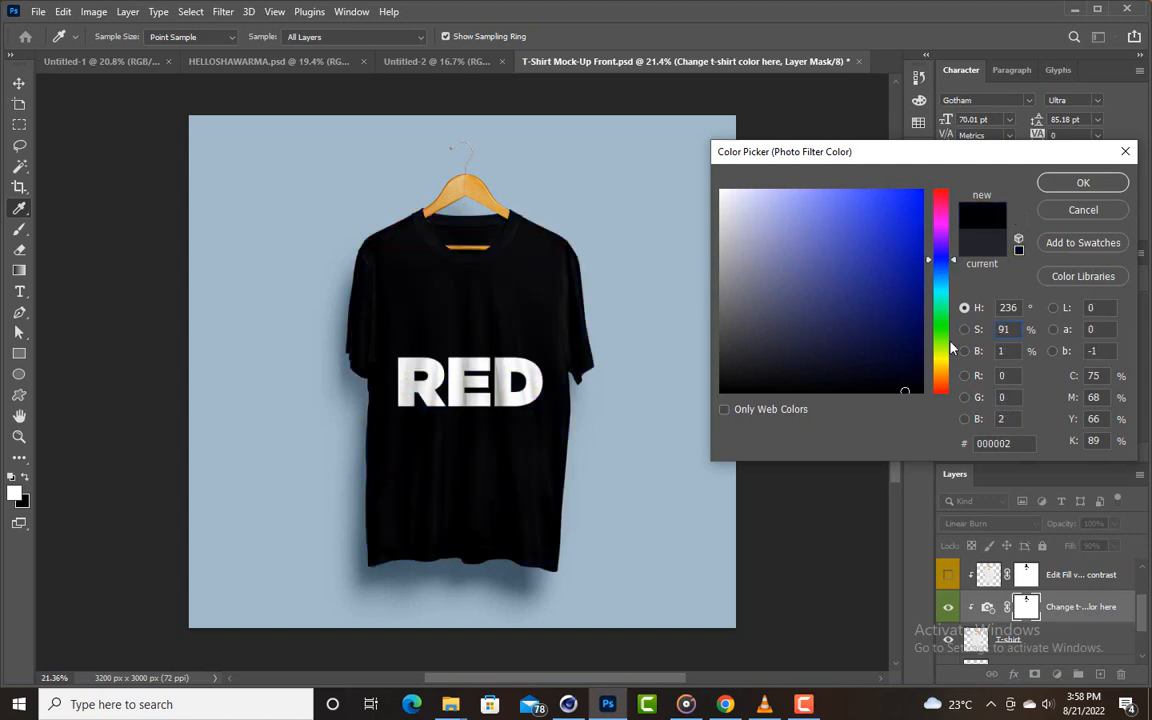
{"action": "mouse_move", "coordinate": [858, 313]}
{"action": "left_mouse_down"}
{"action": "mouse_move", "coordinate": [838, 360]}
{"action": "mouse_move", "coordinate": [771, 355]}
{"action": "mouse_move", "coordinate": [779, 361]}
{"action": "mouse_move", "coordinate": [758, 374]}
{"action": "left_mouse_up"}
{"action": "left_click", "coordinate": [779, 365]}
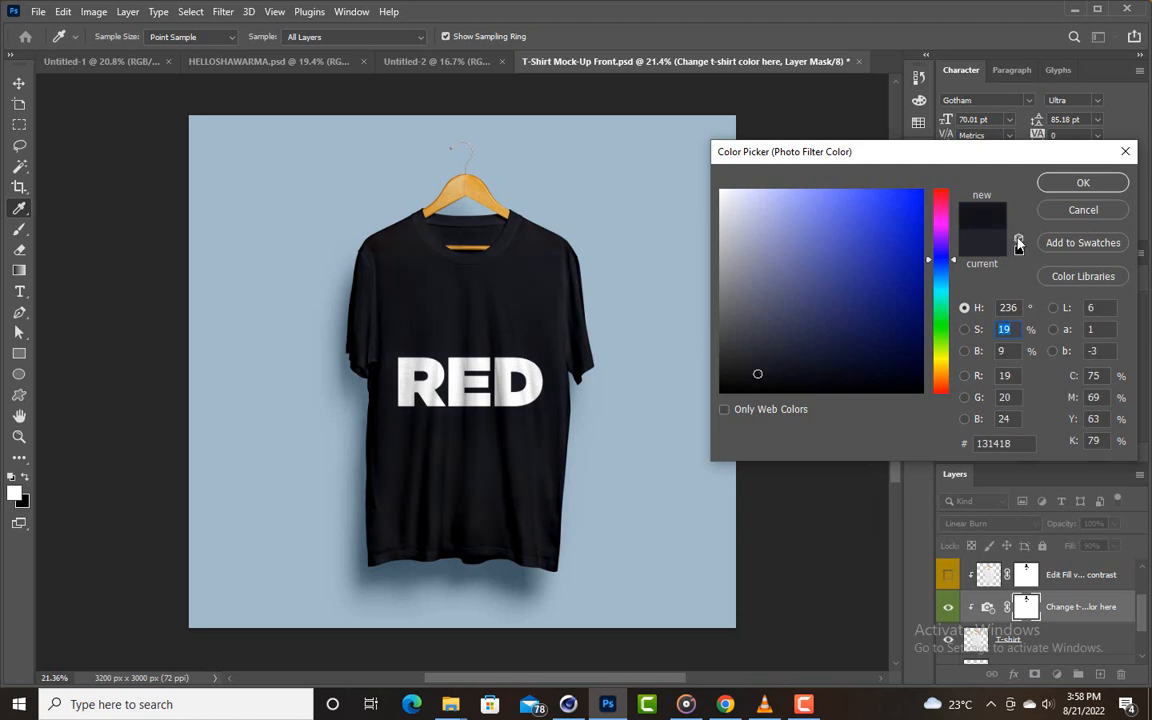
{"action": "left_click", "coordinate": [1083, 184]}
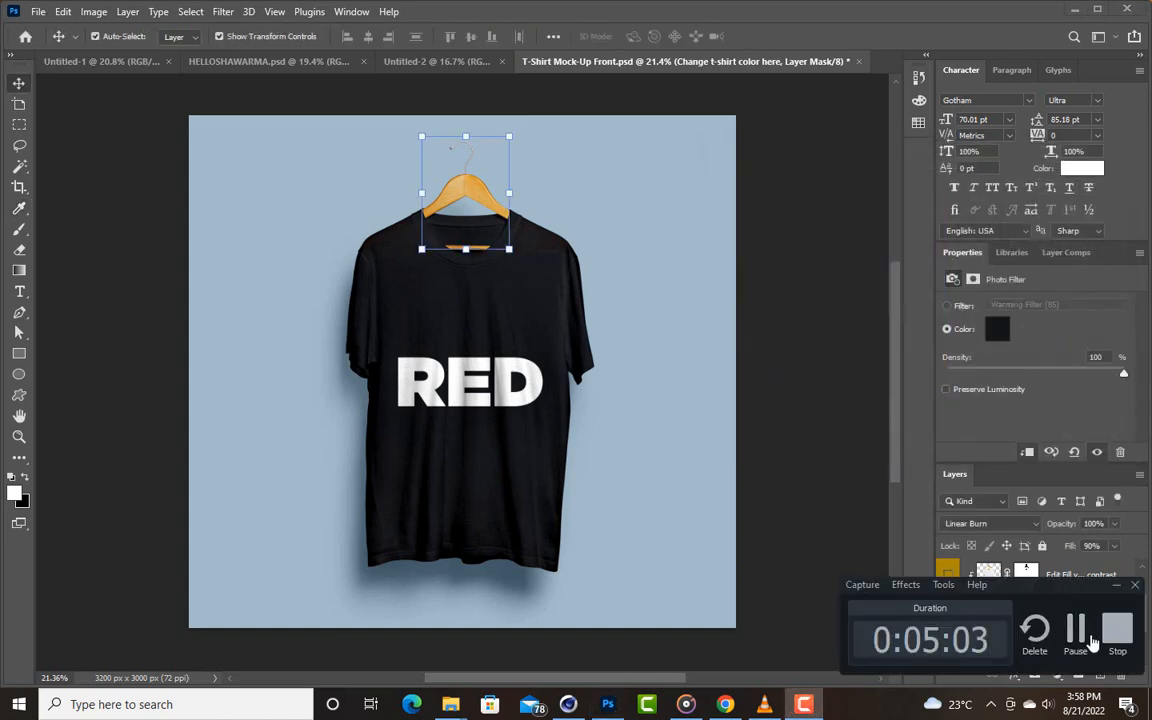